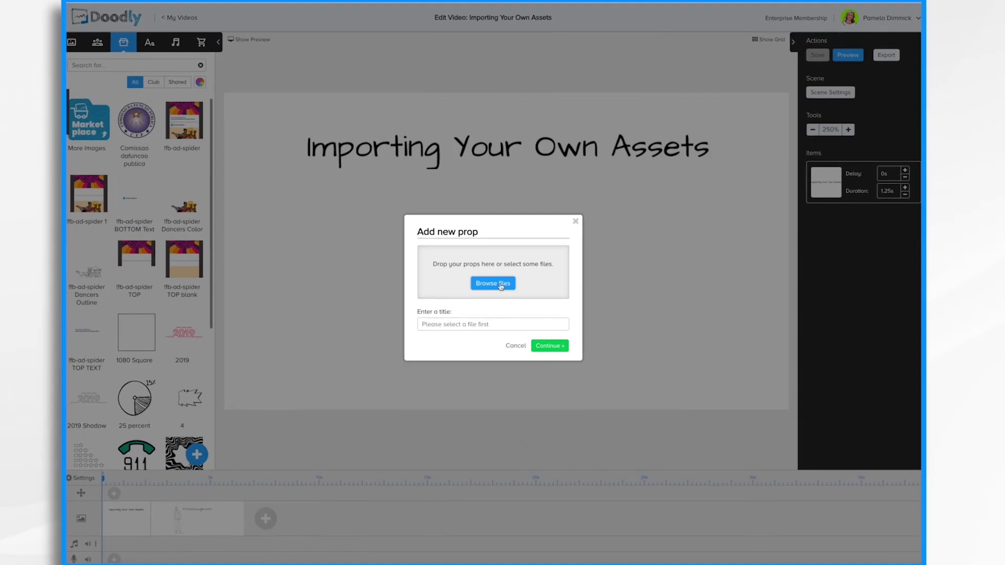
Step: Open the 'Importing Your Own Assets' video in the editor
click(500, 284)
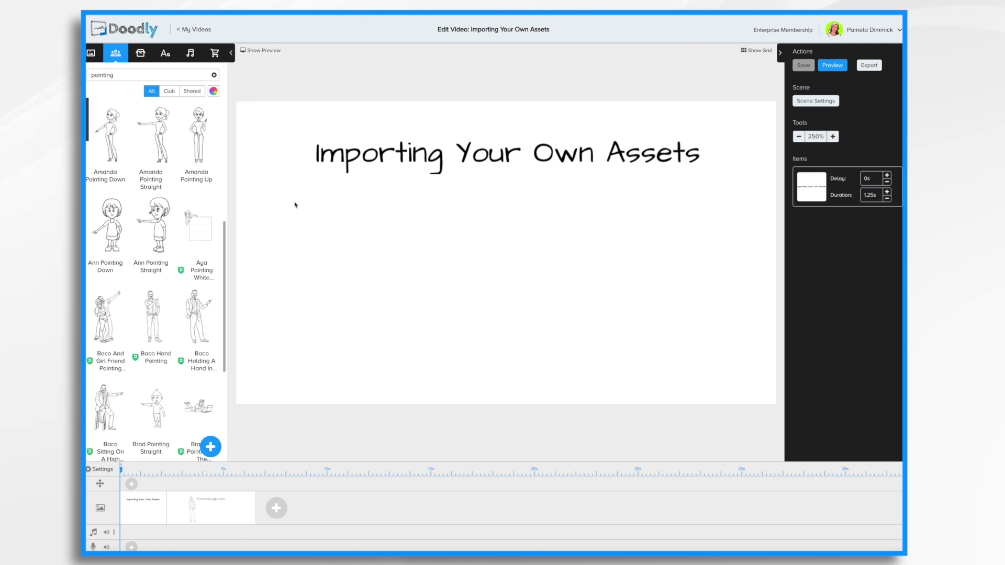
Step: Upload car.png from the Desktop as an image prop titled 'fast car' and place it on the scene
click(142, 54)
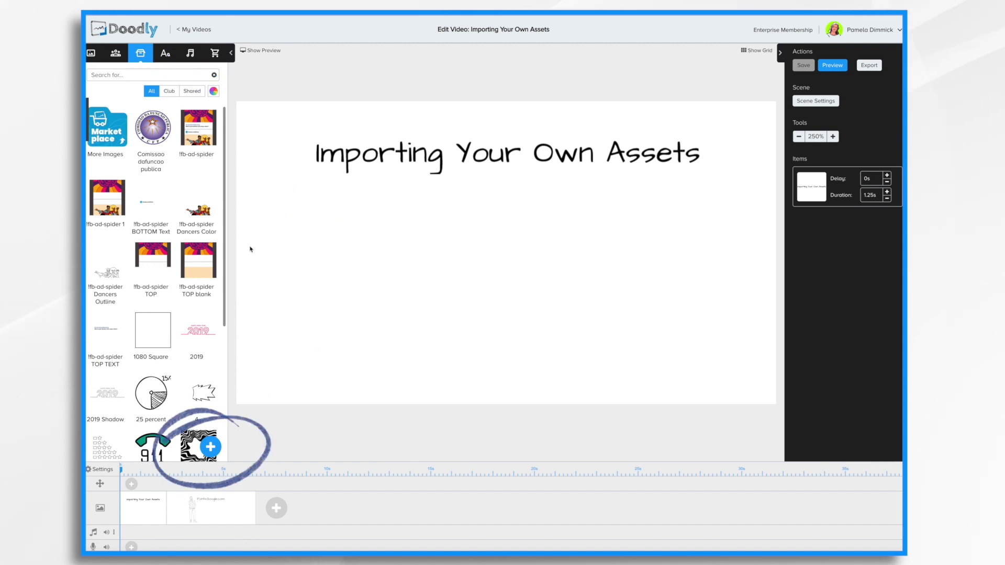
click(211, 448)
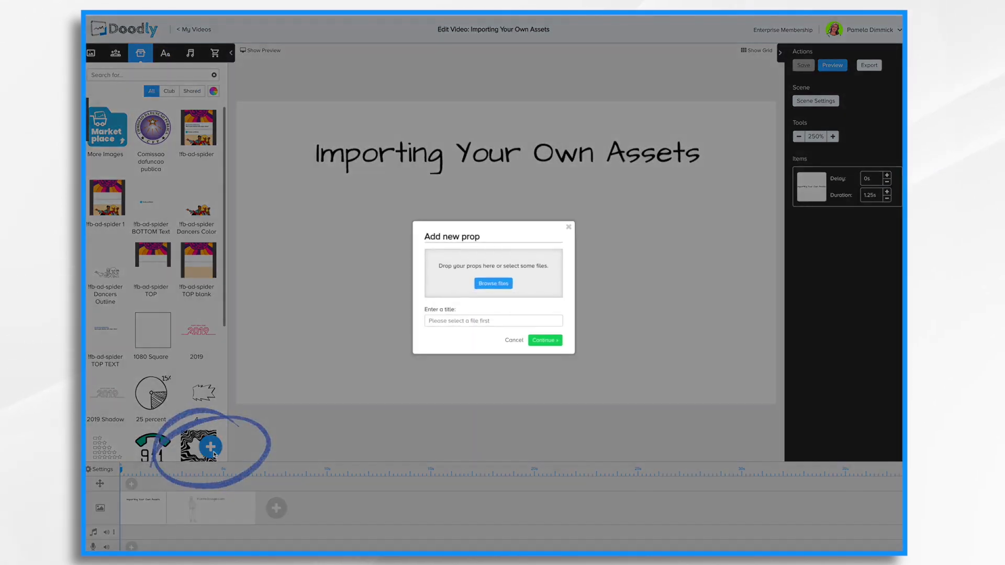
click(501, 286)
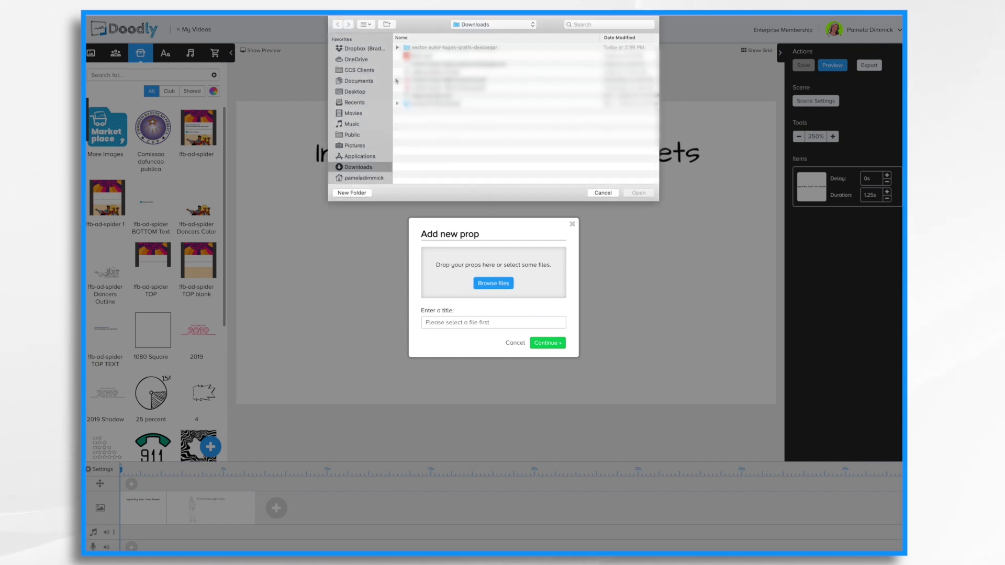
click(354, 92)
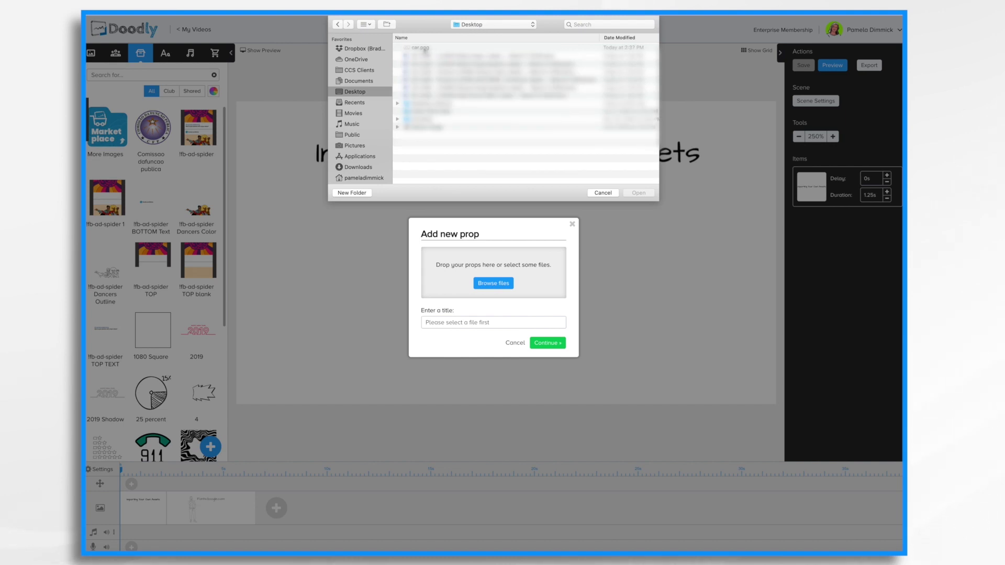
click(424, 48)
click(640, 193)
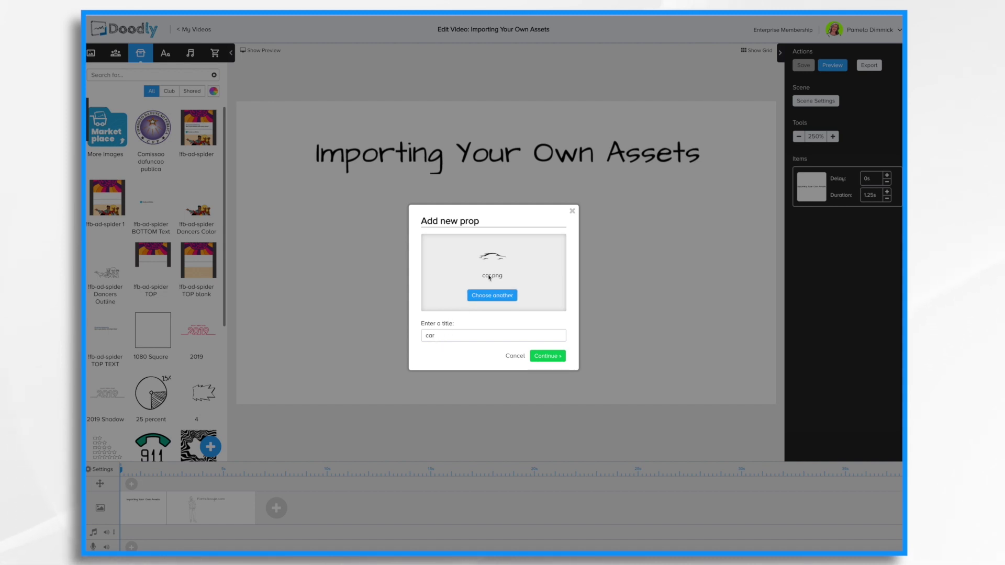
click(438, 338)
click(548, 356)
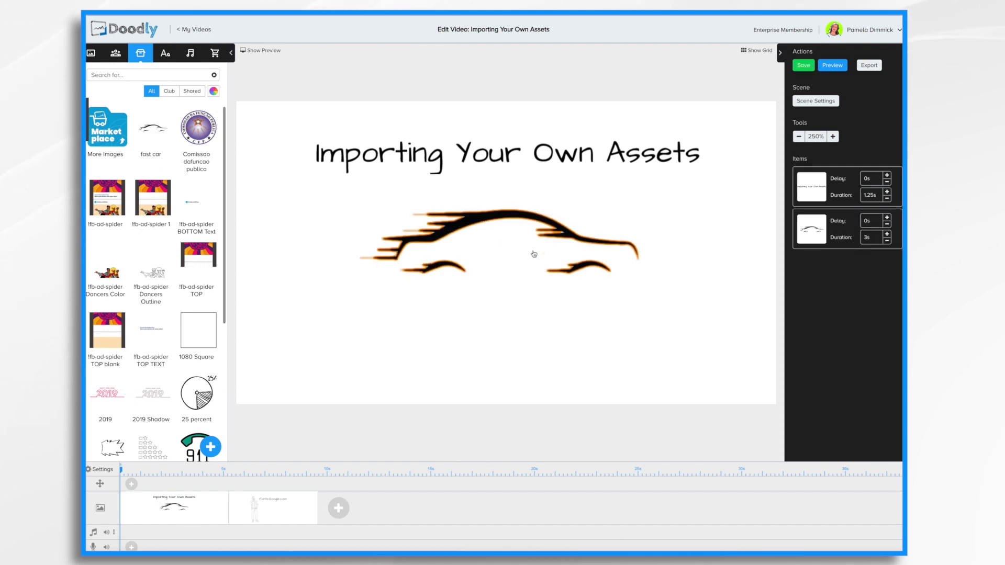
Step: Move the fast car lower in the scene, beneath the title
click(533, 232)
drag(530, 235, 517, 285)
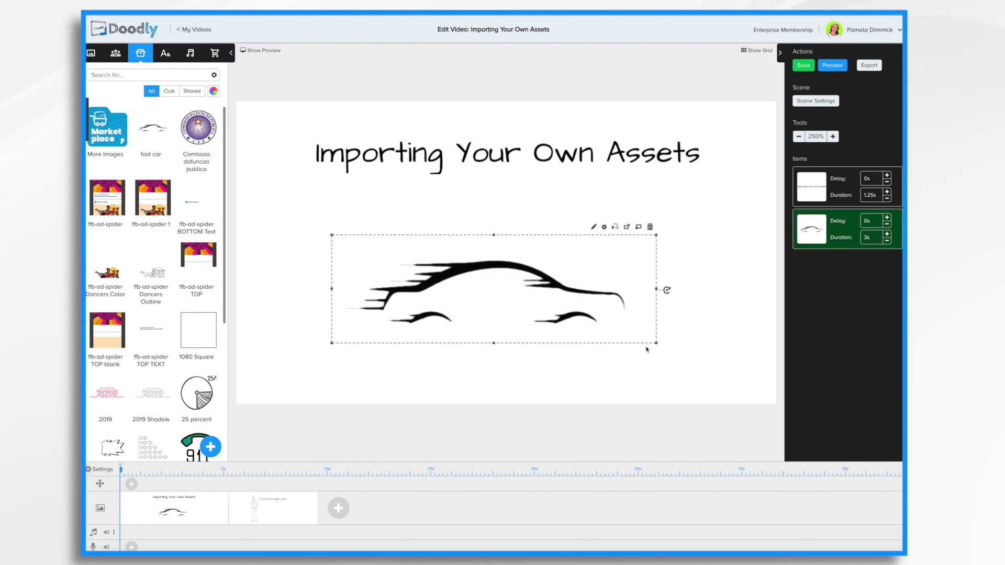
click(712, 306)
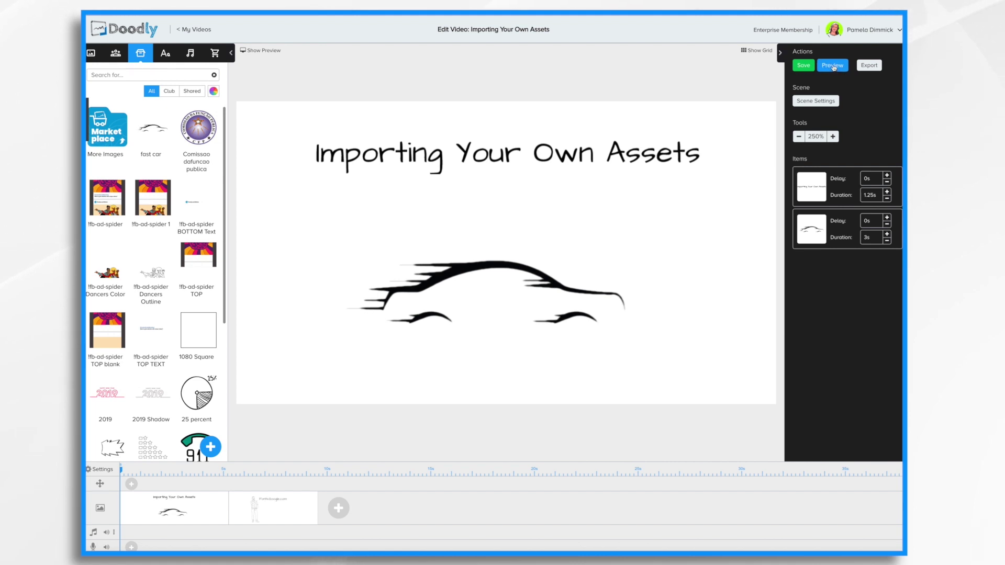
Step: Preview the scene animation, then reselect the car
click(835, 67)
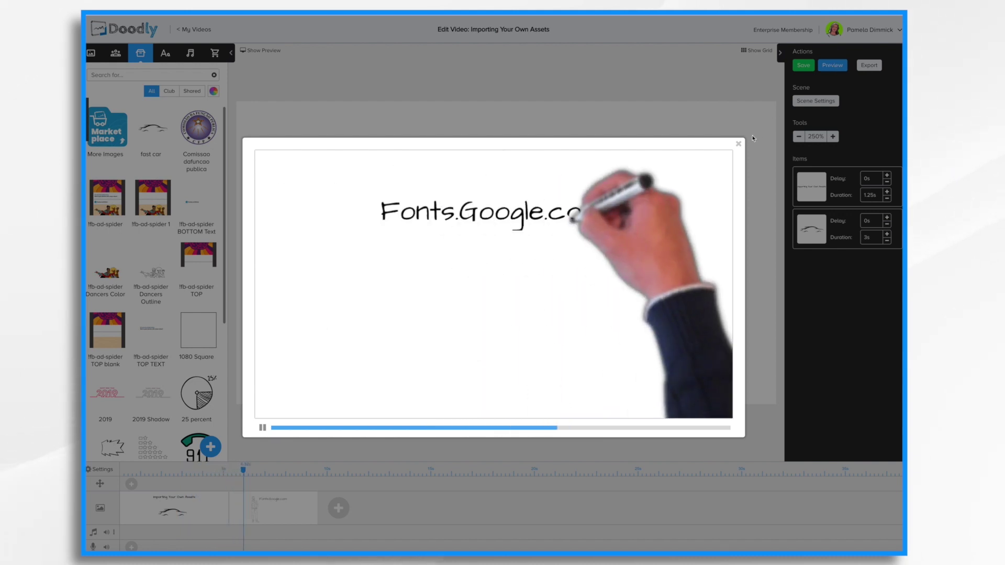
click(739, 145)
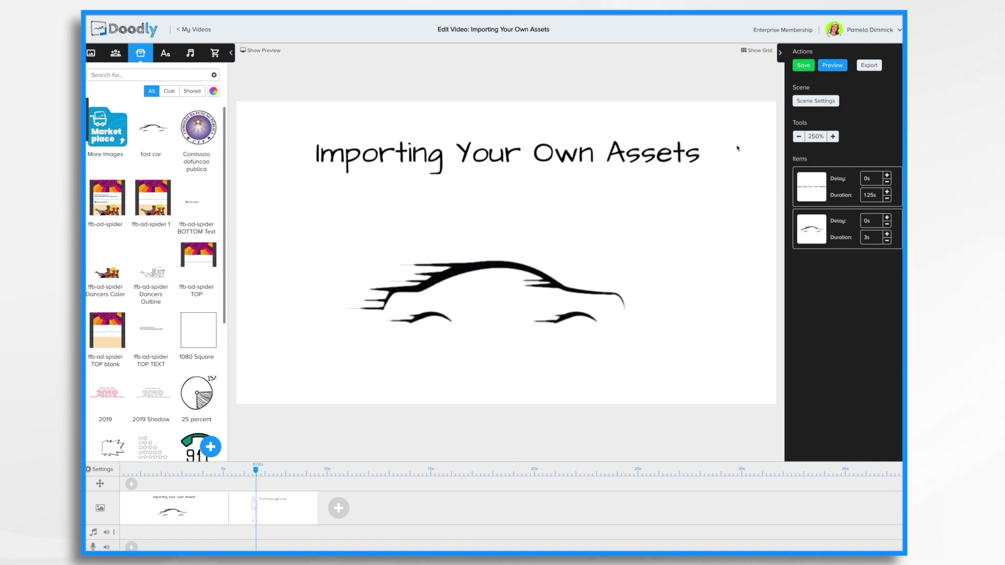
click(497, 264)
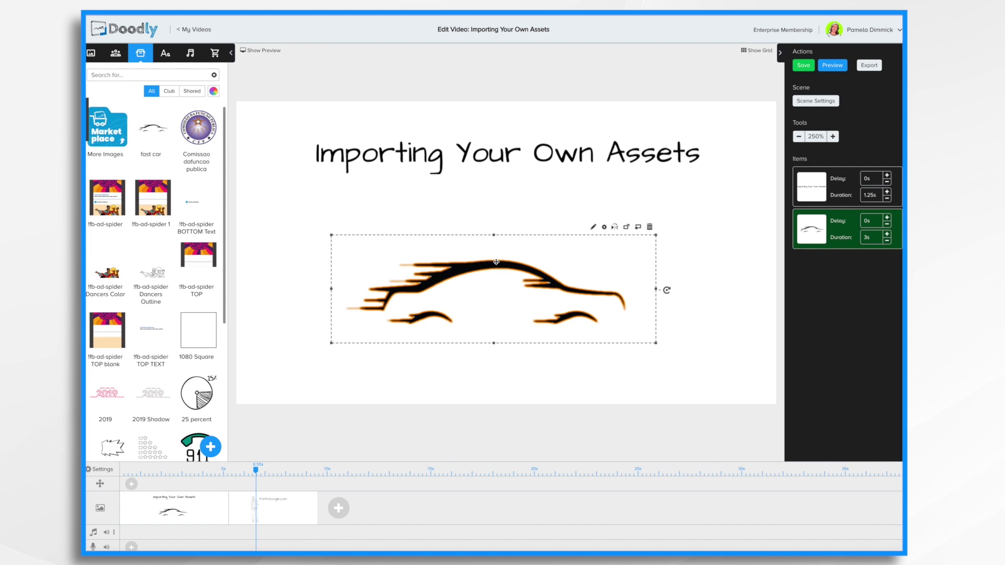
click(595, 227)
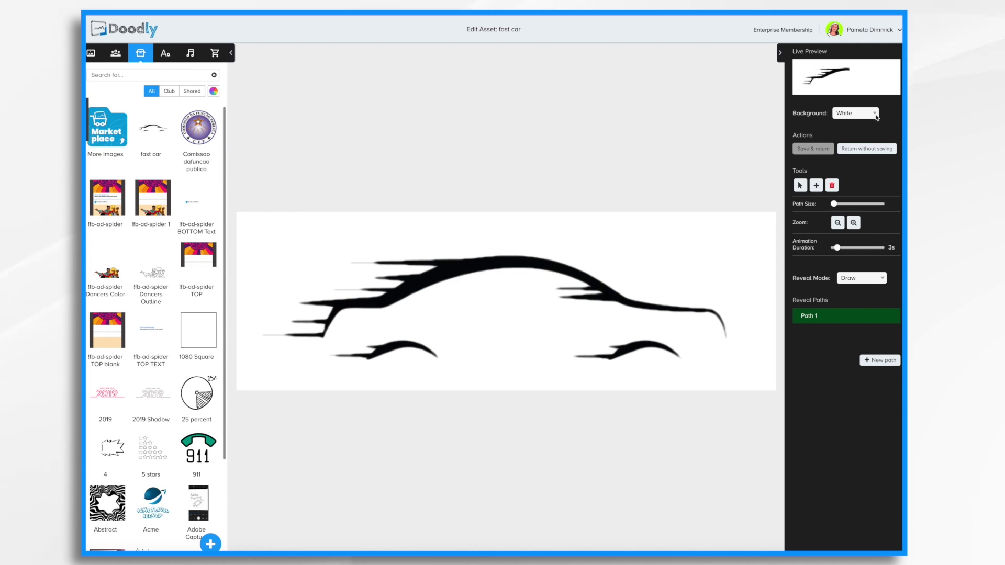
click(877, 117)
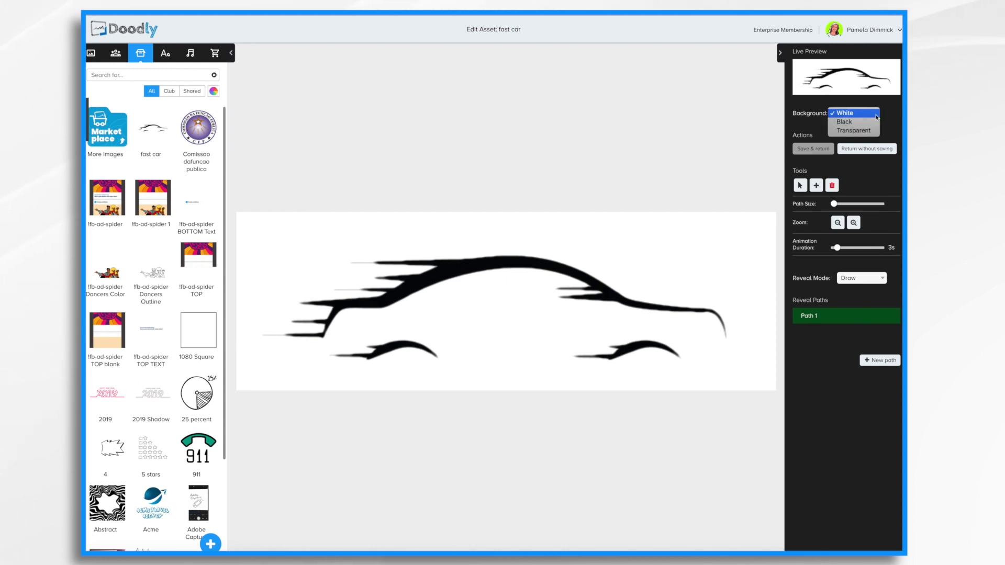
click(857, 122)
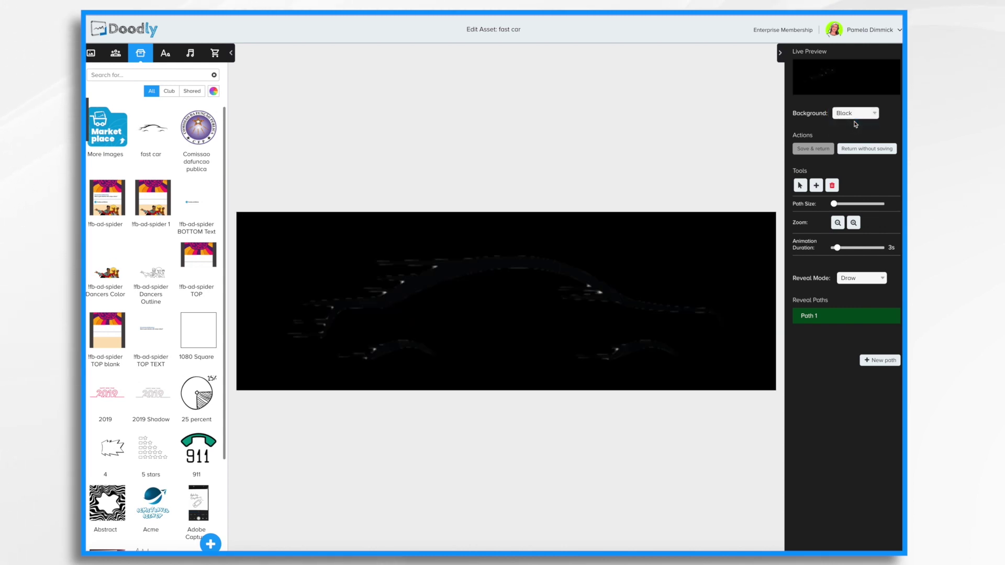
click(873, 113)
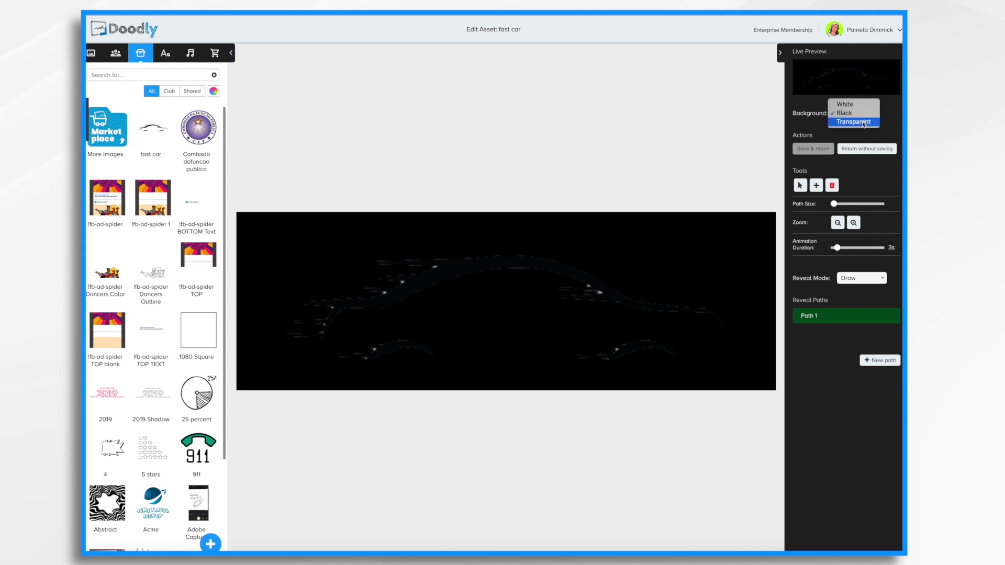
click(864, 124)
key(Down)
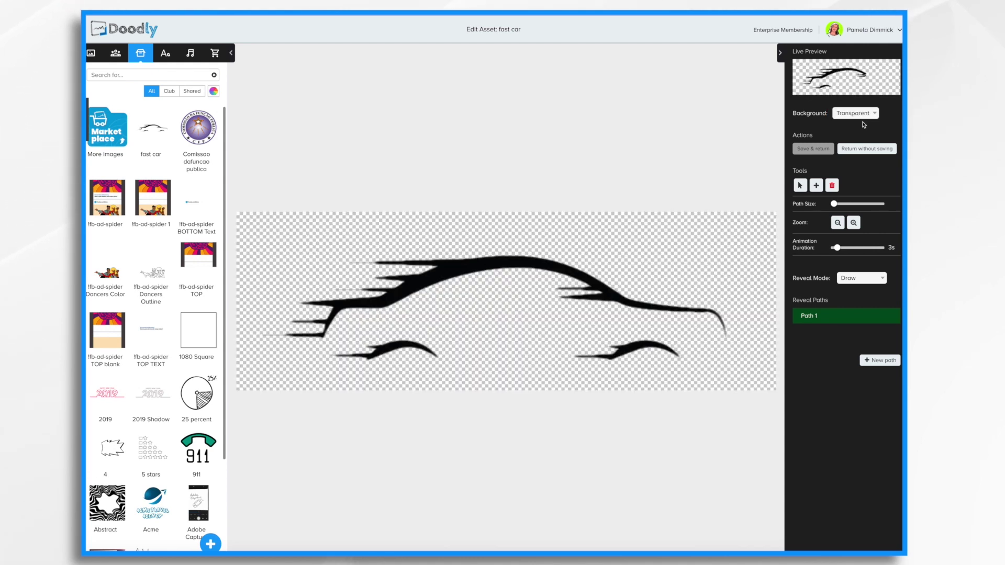
click(859, 114)
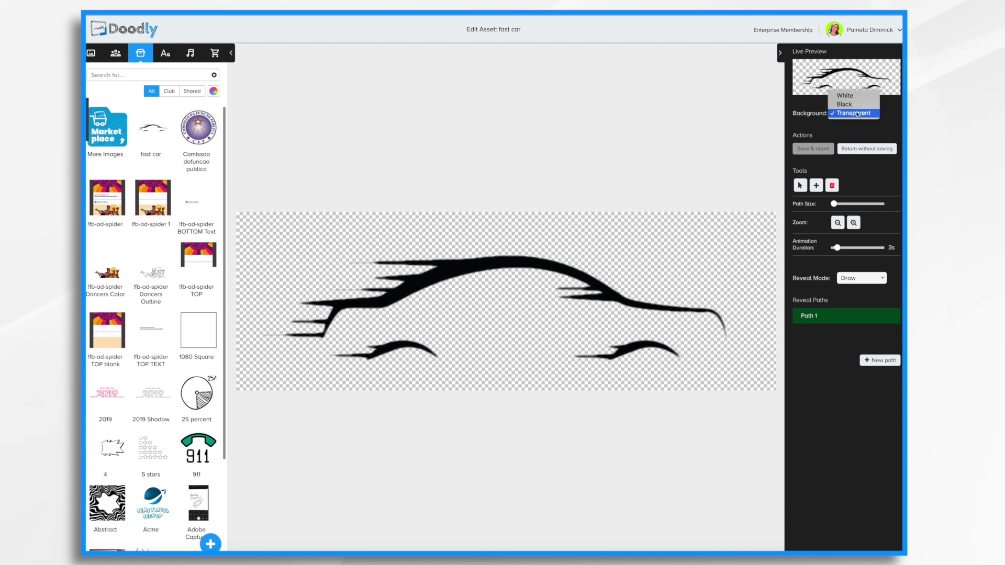
click(845, 96)
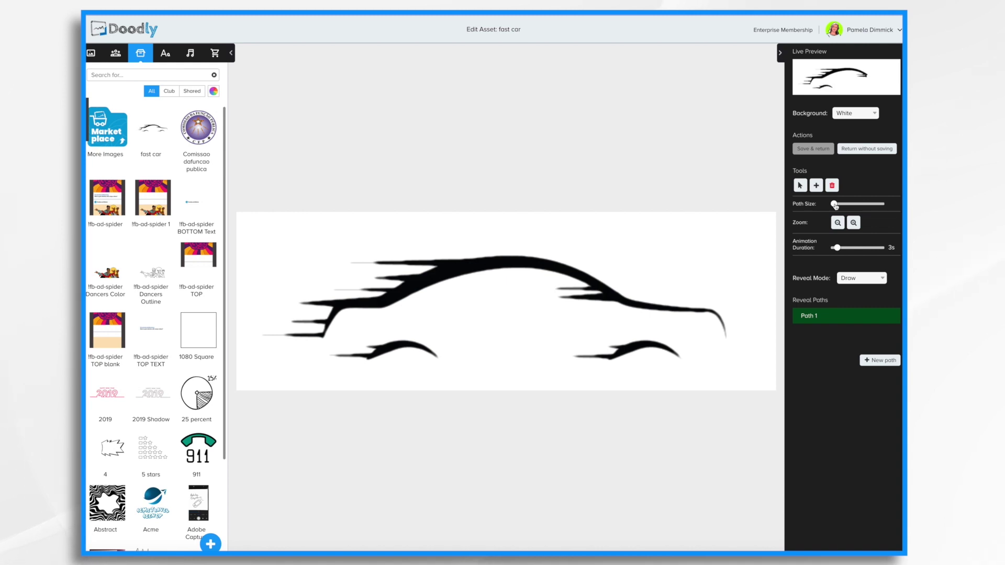
Step: Slightly enlarge the reveal path size, zooming in on the car and back out
mouse_move(835, 205)
mouse_down()
mouse_move(848, 205)
mouse_move(832, 206)
mouse_up()
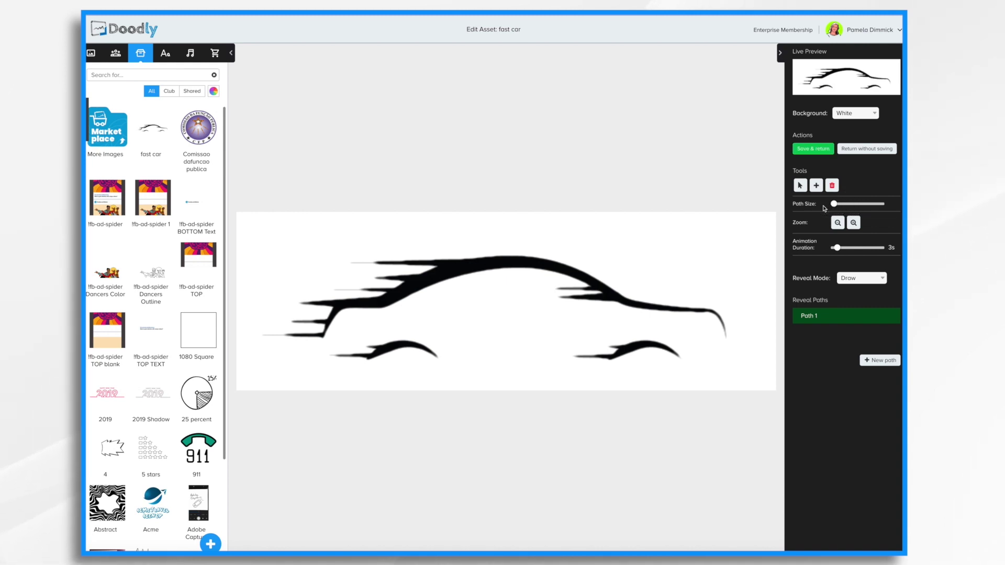
click(854, 223)
click(854, 223)
click(838, 225)
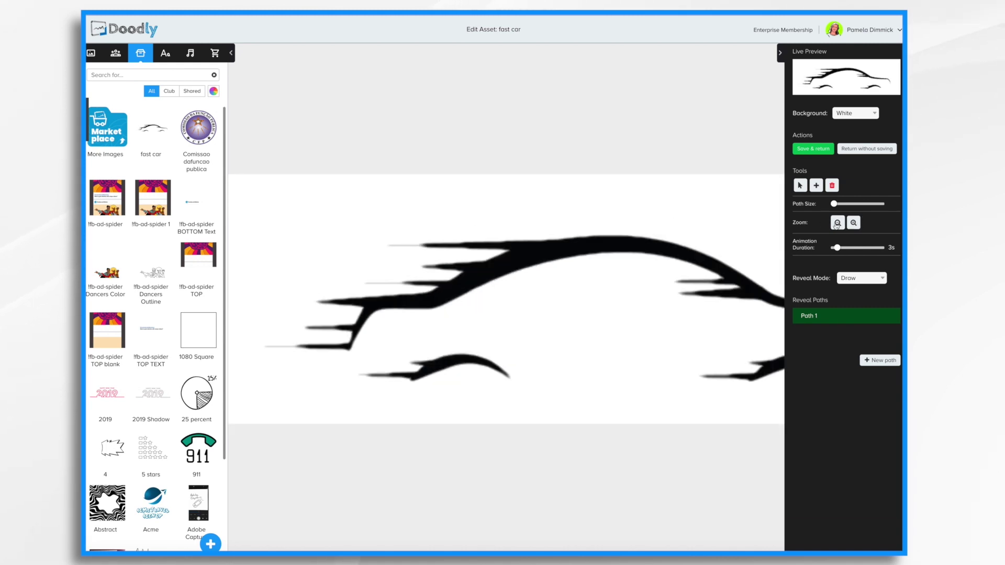
click(839, 224)
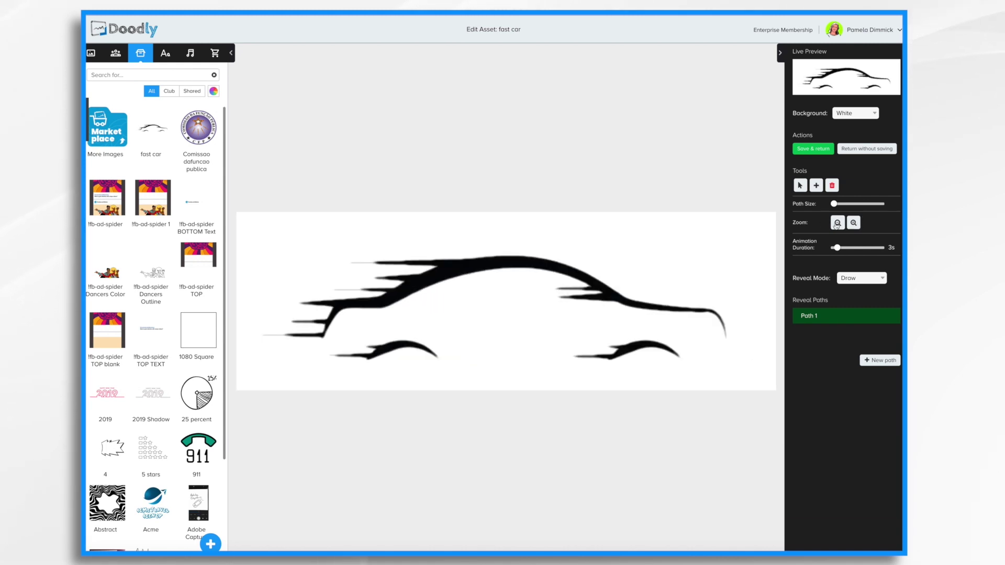
Step: Keep the reveal mode set to Draw
click(877, 278)
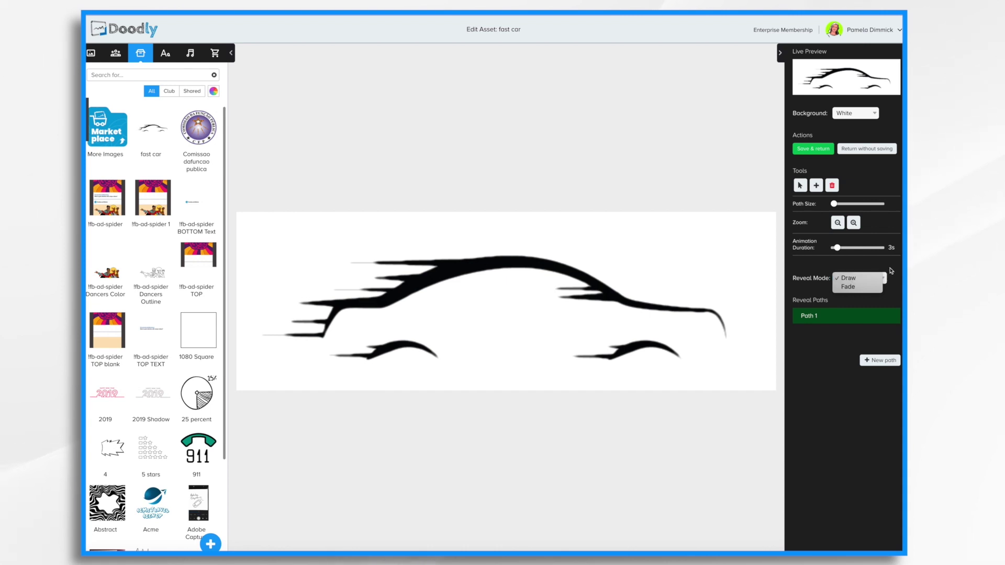
click(892, 271)
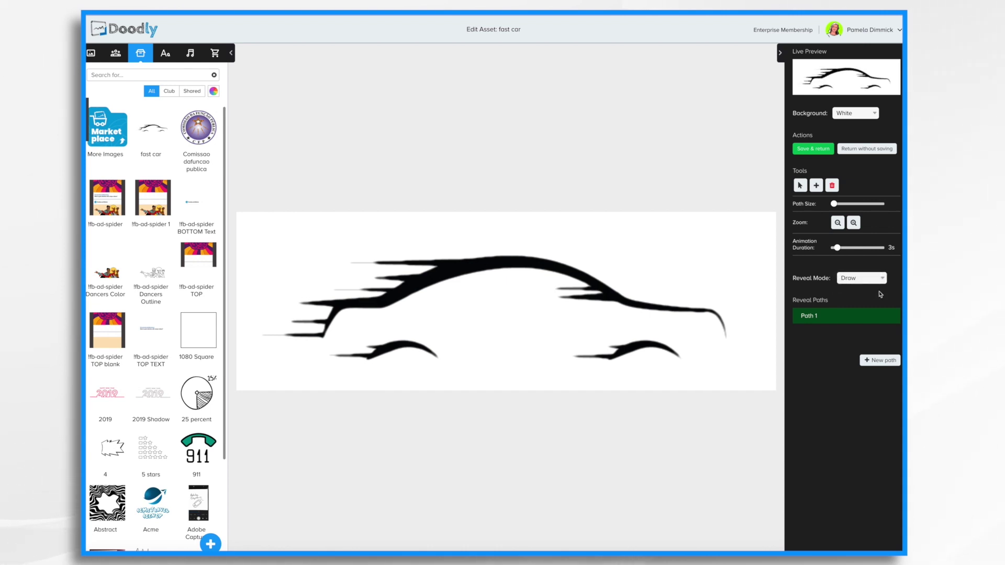
mouse_move(829, 317)
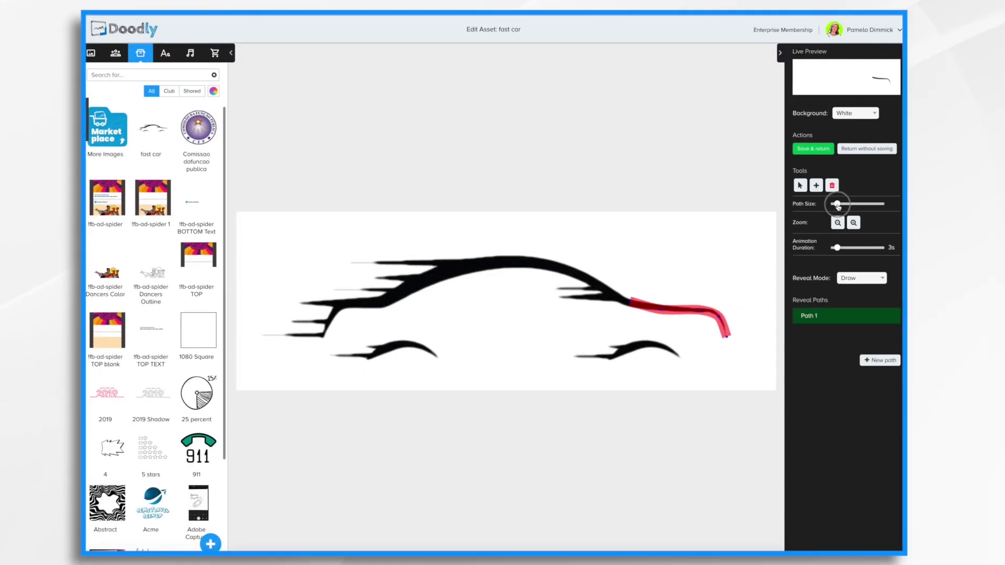
Step: Set a fine path size and trace Path 1 from the front up the roofline
drag(837, 206, 835, 207)
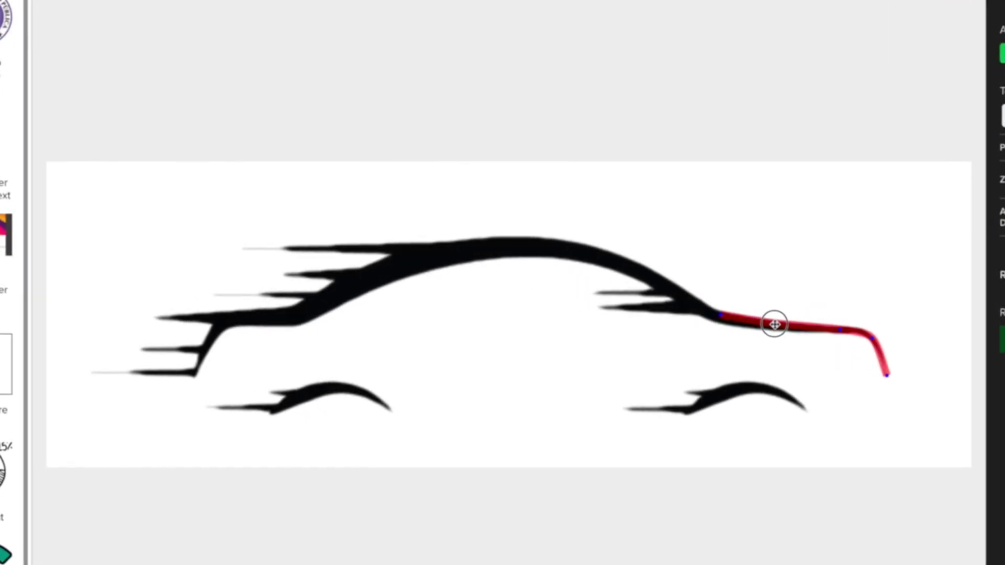
click(773, 326)
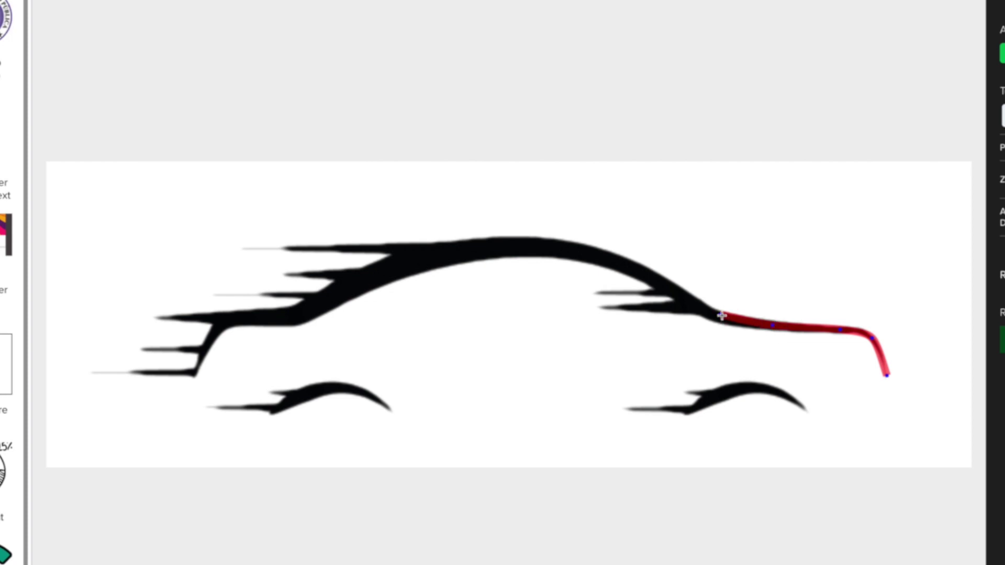
drag(722, 317, 715, 311)
click(773, 326)
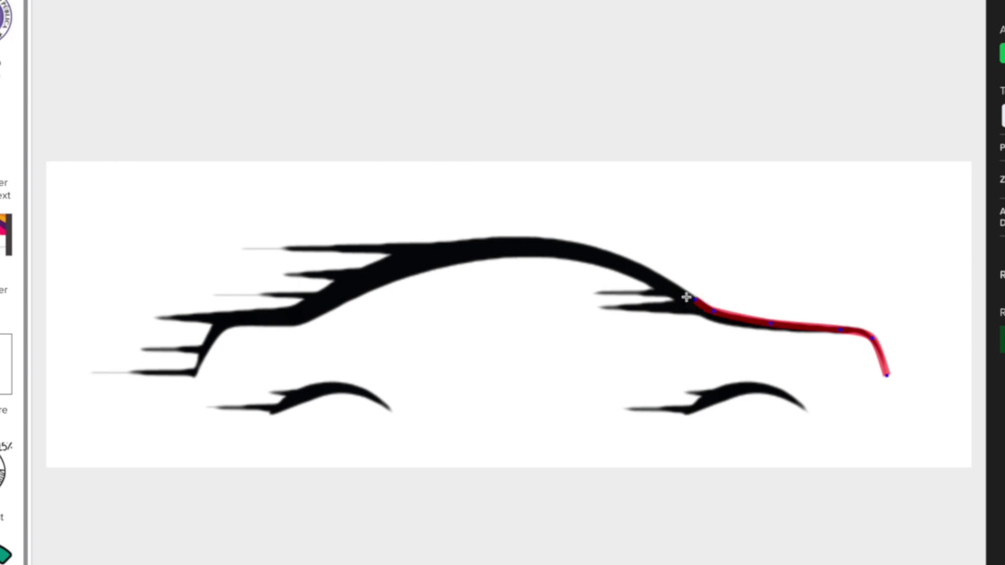
click(653, 271)
click(608, 251)
click(560, 243)
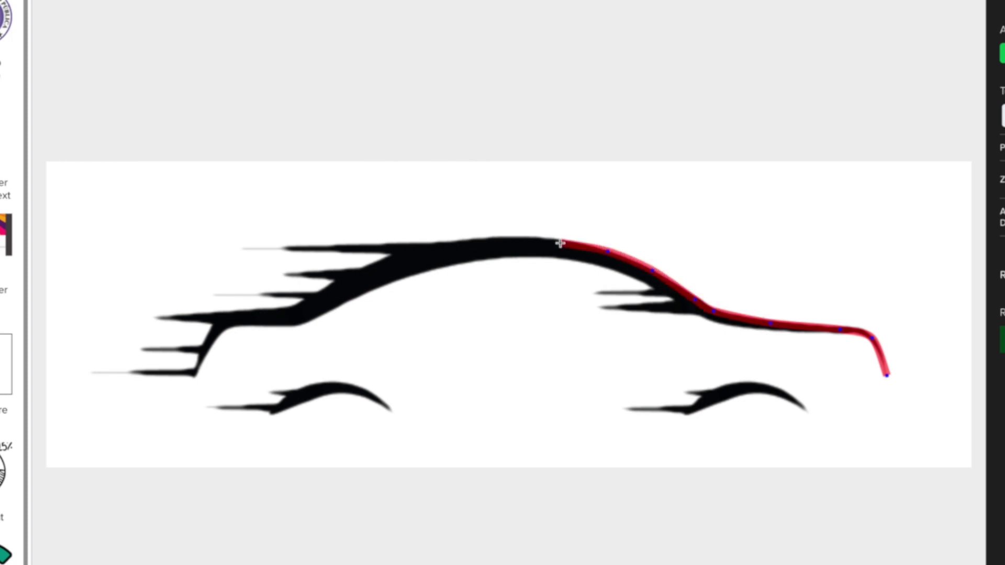
Step: Carry Path 1 to the car's rear tip, thicken its stroke, and nudge a roof point
click(506, 240)
click(438, 246)
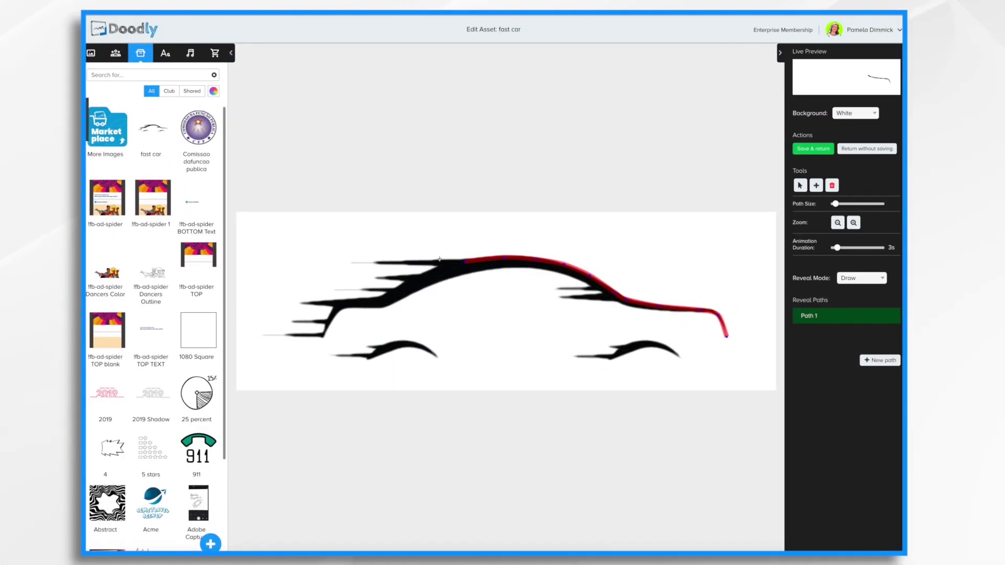
click(350, 262)
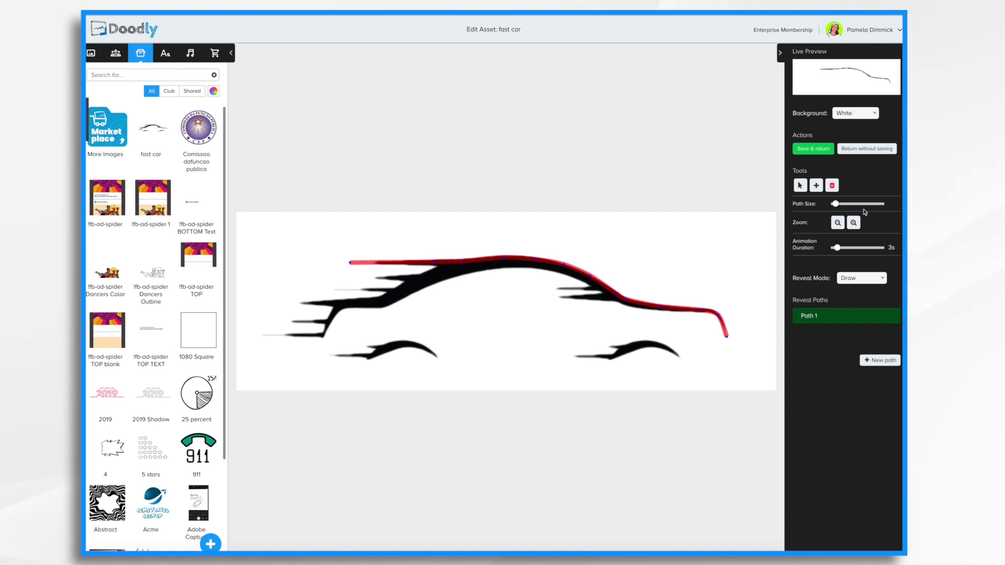
drag(836, 204, 838, 205)
drag(434, 262, 434, 261)
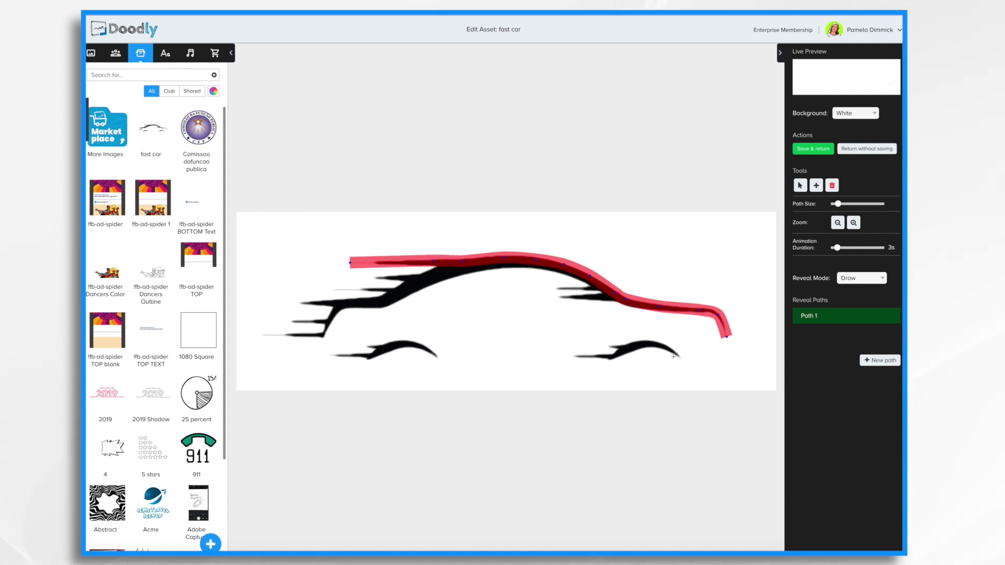
Step: Start Path 2 at the front speed lines and trace the inner body line over the roof
click(873, 361)
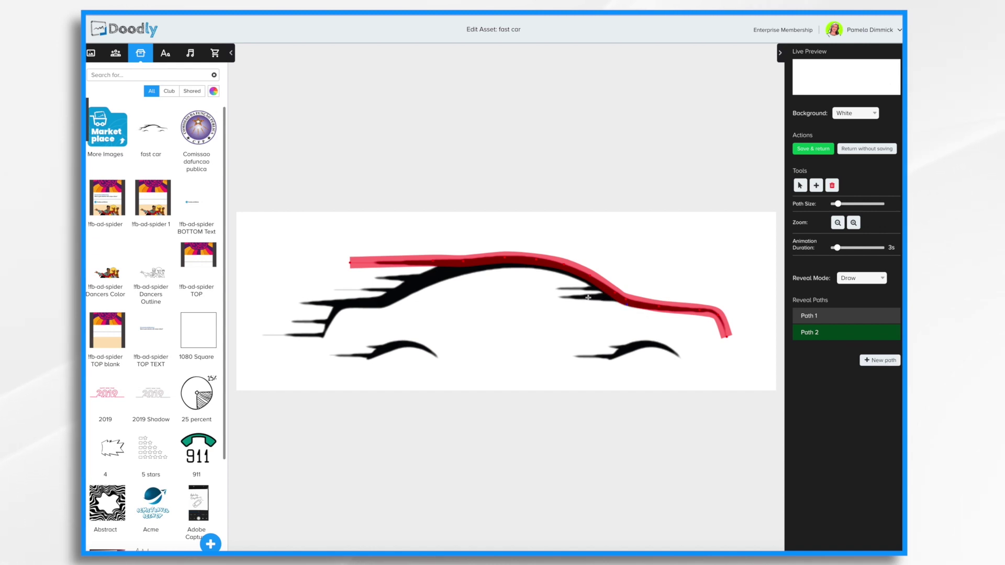
click(555, 297)
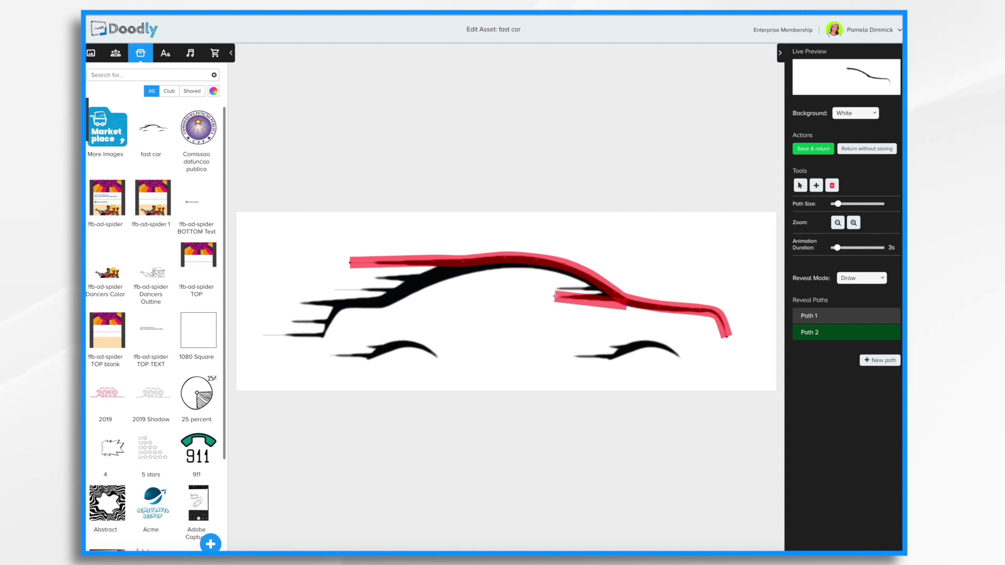
click(531, 297)
click(556, 287)
click(581, 281)
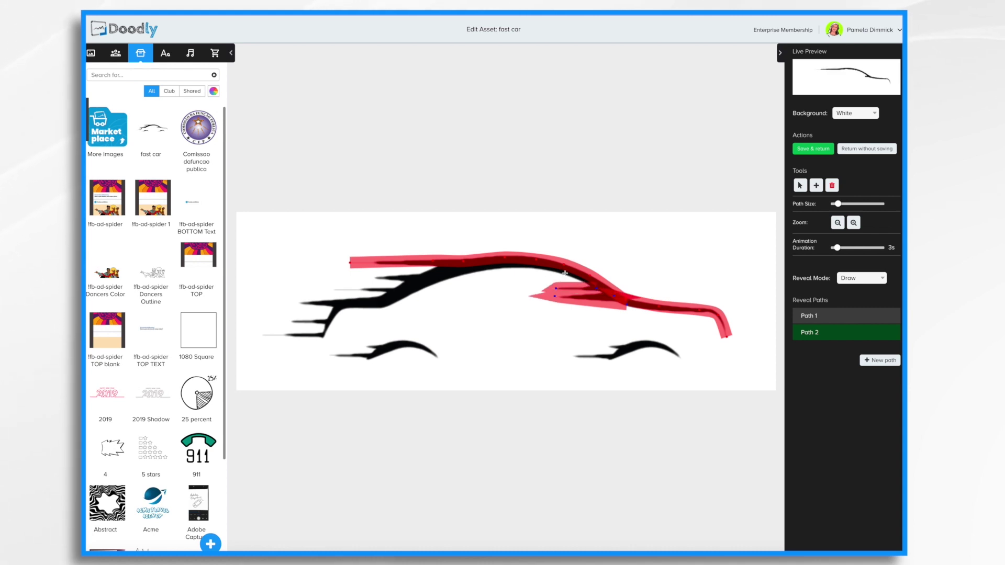
click(565, 273)
click(517, 265)
click(456, 267)
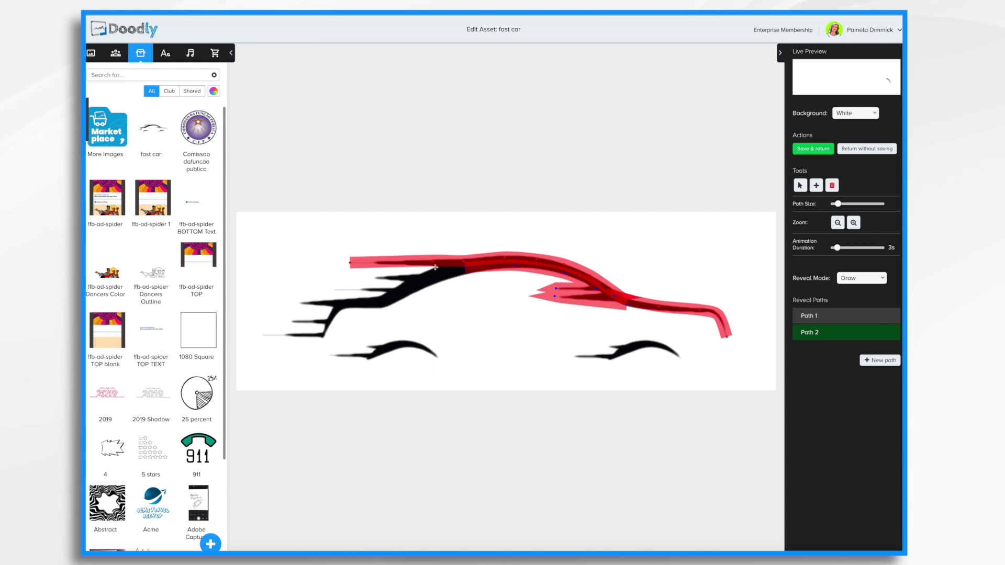
click(435, 268)
click(414, 277)
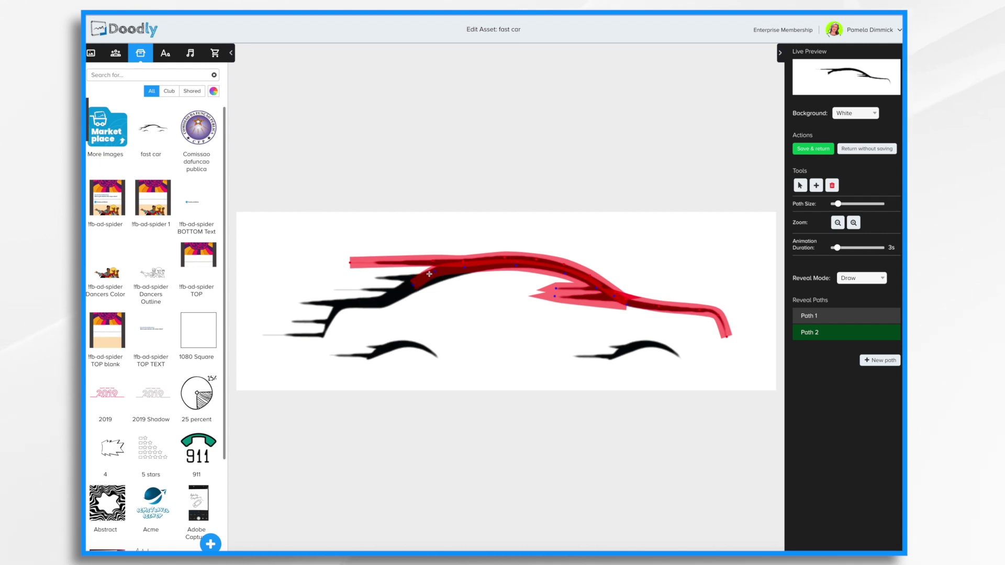
Step: Bring Path 2 down the rear to its lower tip, undoing a stray point
click(390, 297)
click(378, 302)
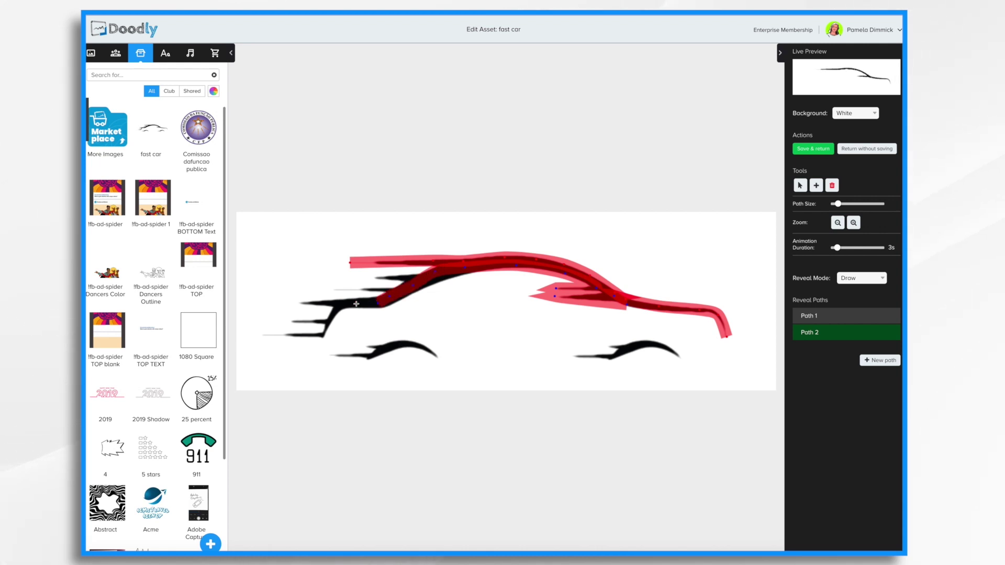
click(341, 303)
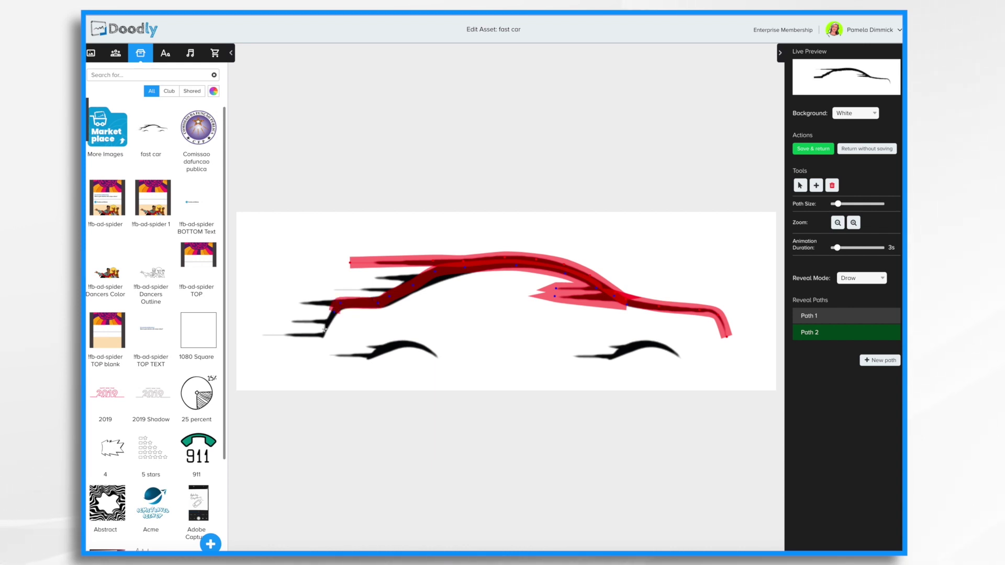
click(324, 336)
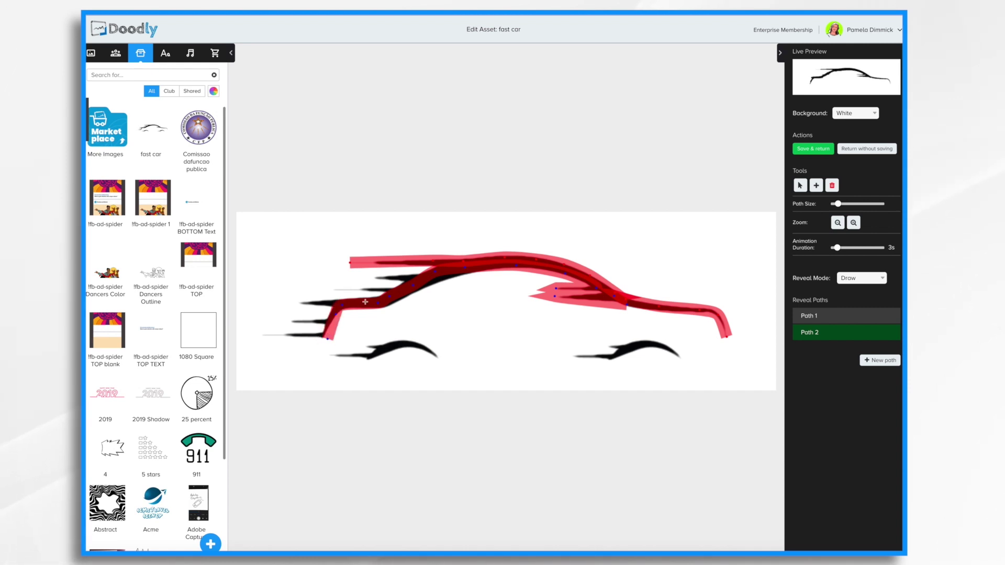
click(415, 286)
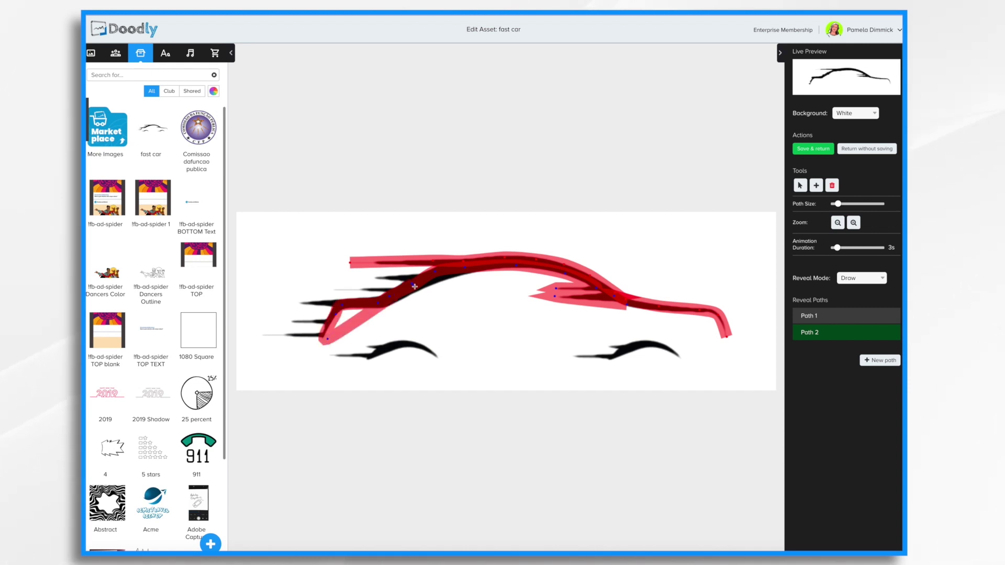
key(ctrl+z)
click(412, 286)
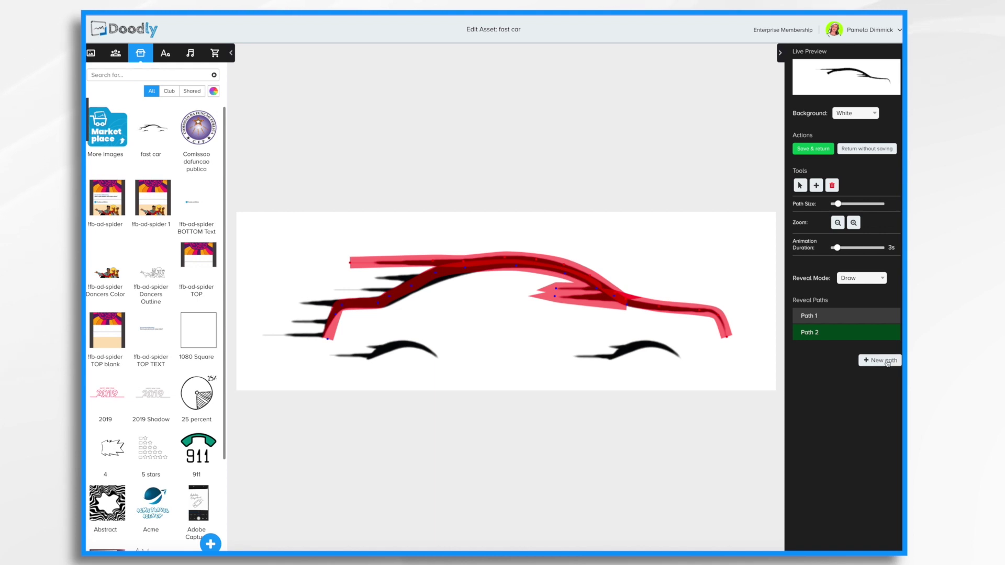
Step: Add Path 3 across the middle stroke down toward the rear
click(887, 360)
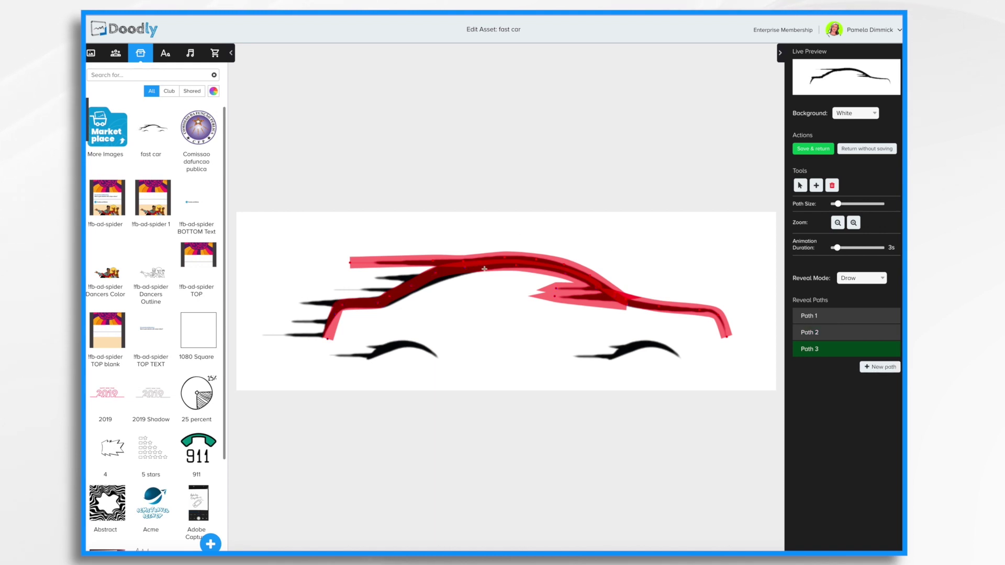
click(434, 283)
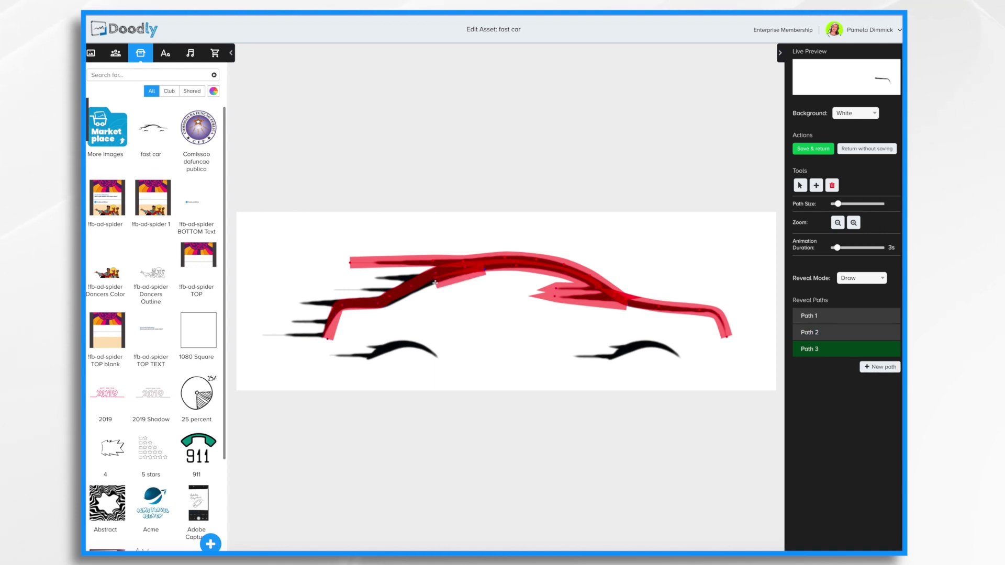
click(381, 311)
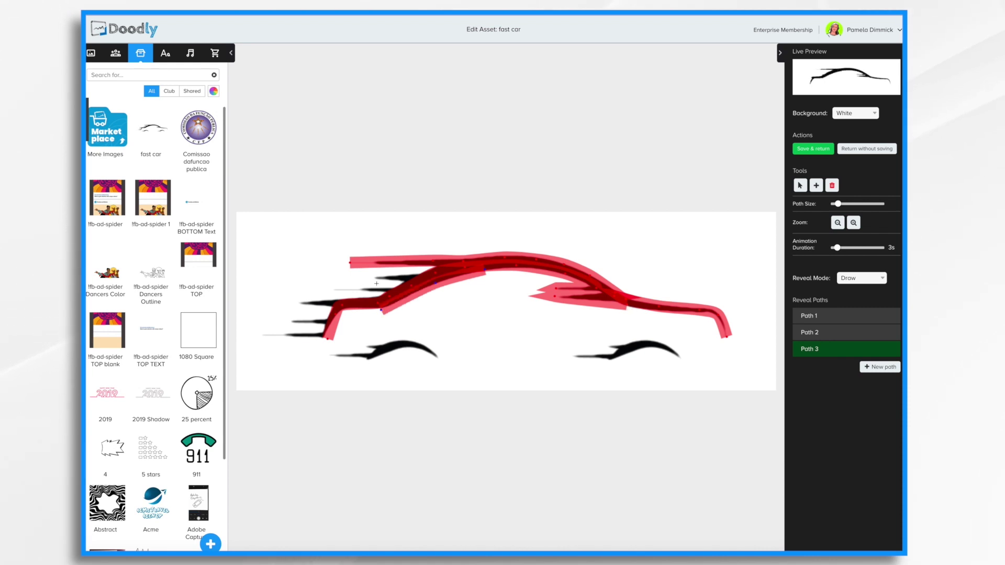
Step: Add Path 4 zigzagging over the rear speed lines down to the lowest line's tip
click(883, 369)
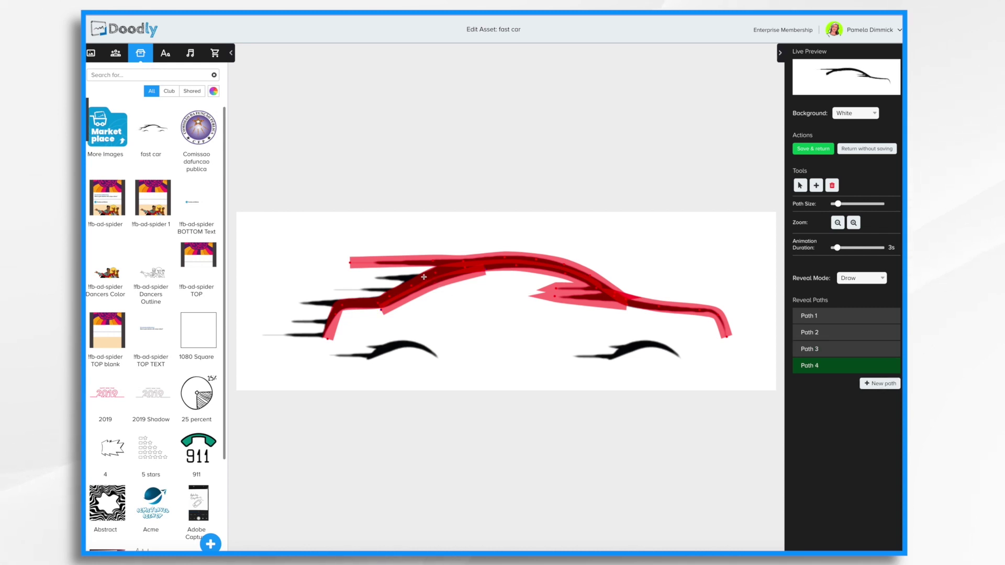
click(364, 276)
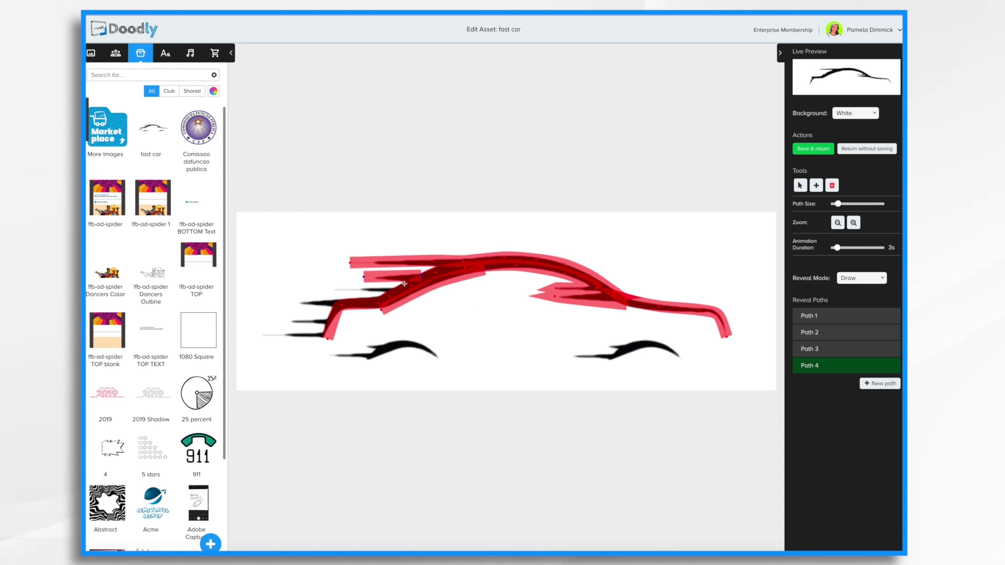
click(410, 284)
click(331, 291)
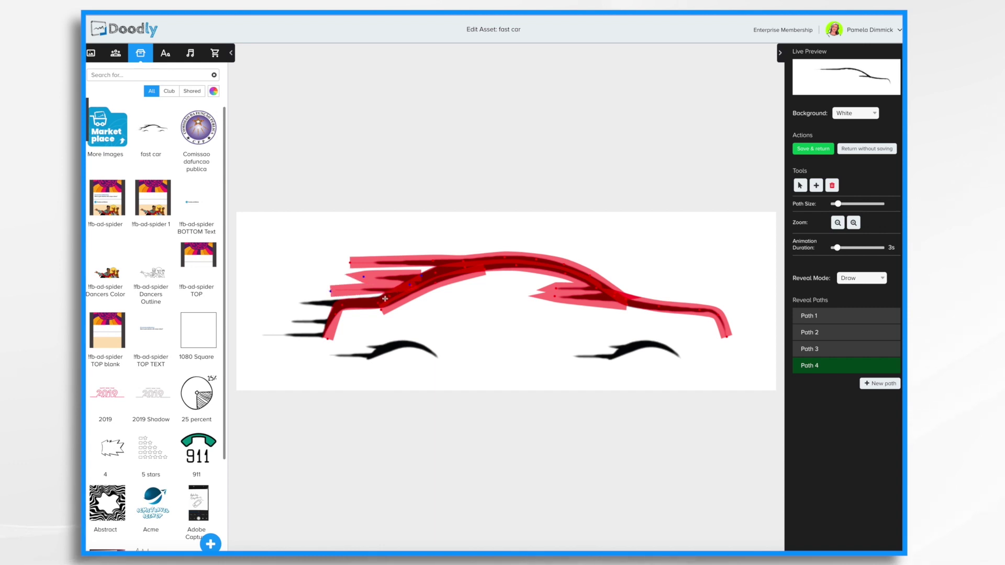
click(297, 303)
click(332, 319)
click(287, 321)
click(325, 336)
click(257, 336)
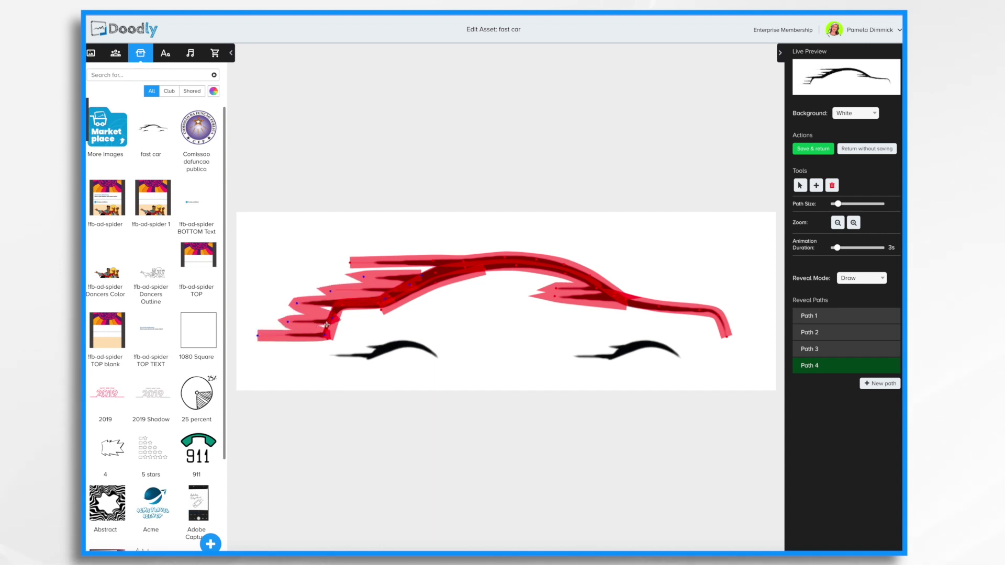
Step: Add Path 5 along the right wheel arch with a thicker stroke
click(880, 383)
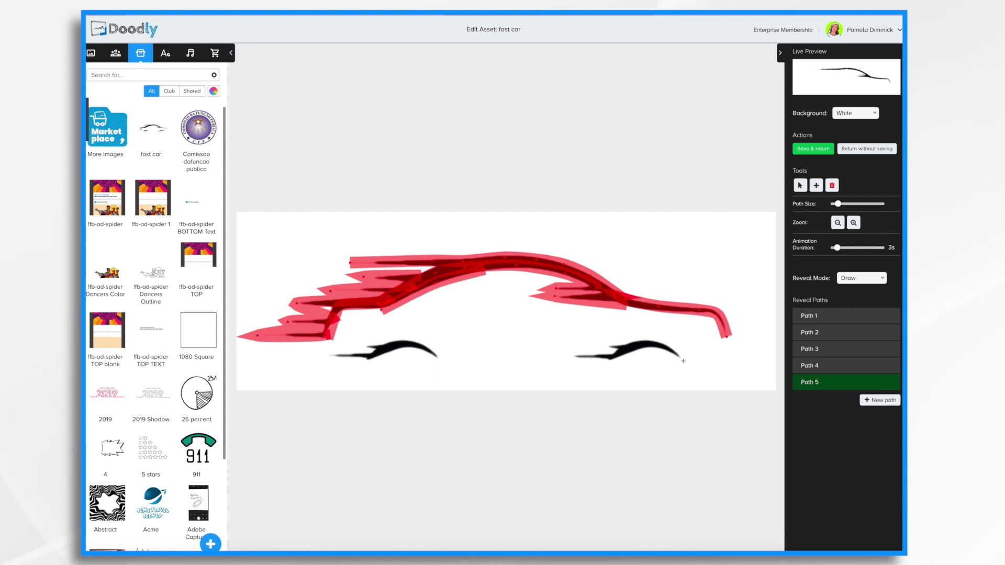
click(683, 361)
click(668, 347)
click(648, 344)
click(622, 352)
click(573, 357)
drag(838, 204, 846, 204)
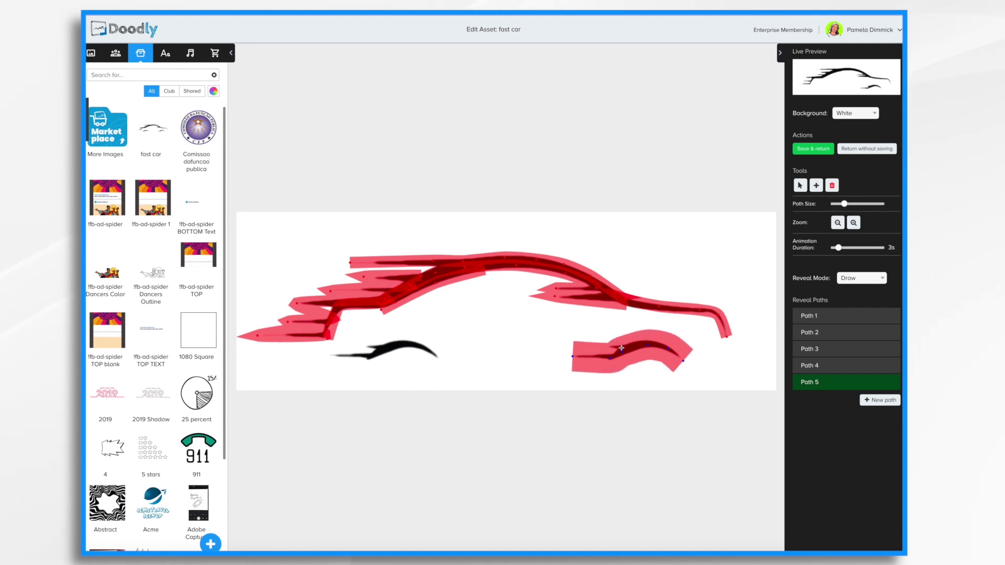
Step: Add Path 6 along the left wheel arch
click(880, 400)
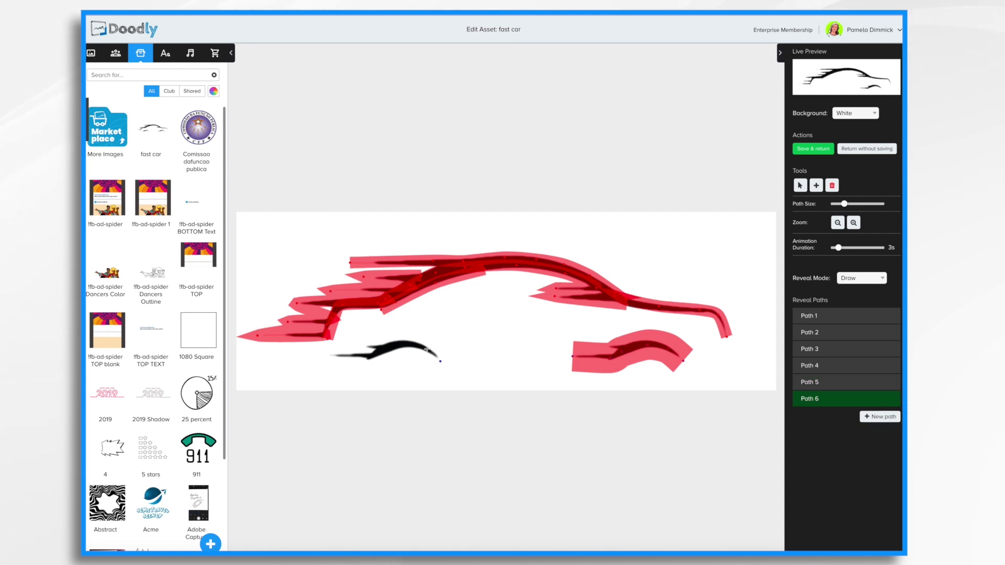
click(418, 346)
click(391, 346)
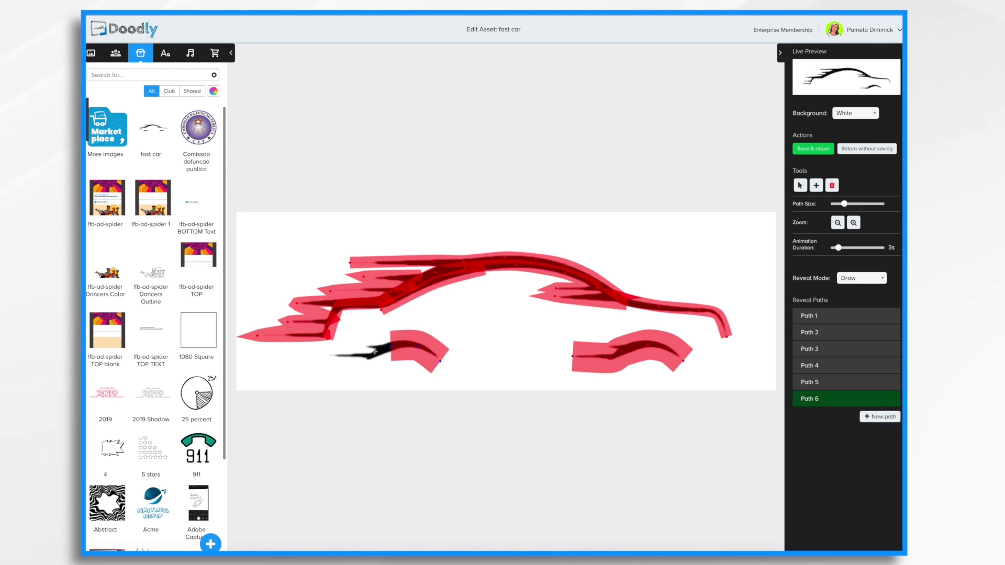
click(359, 359)
click(322, 356)
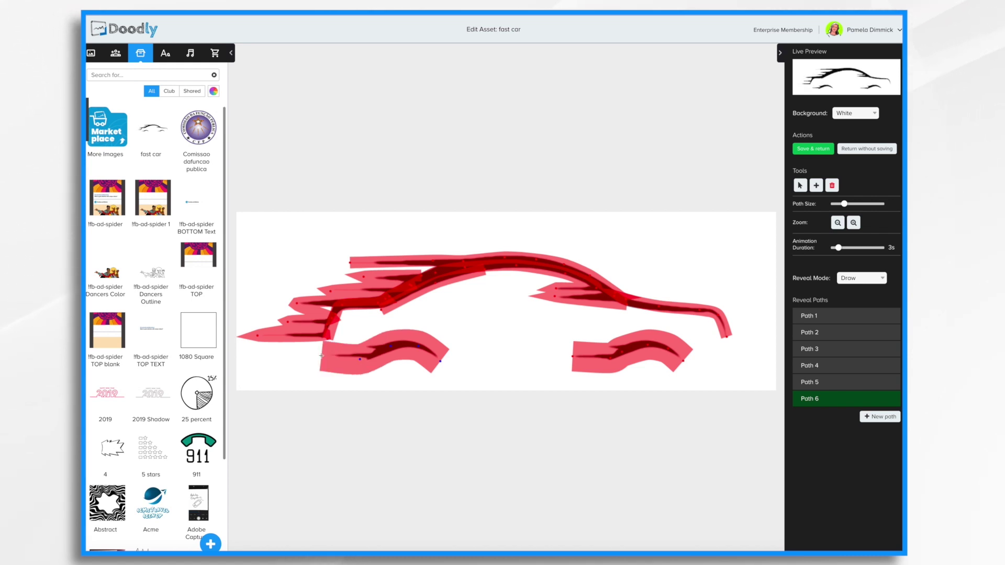
Step: Save the six-path fast car asset, then preview the scene and close the preview
click(818, 151)
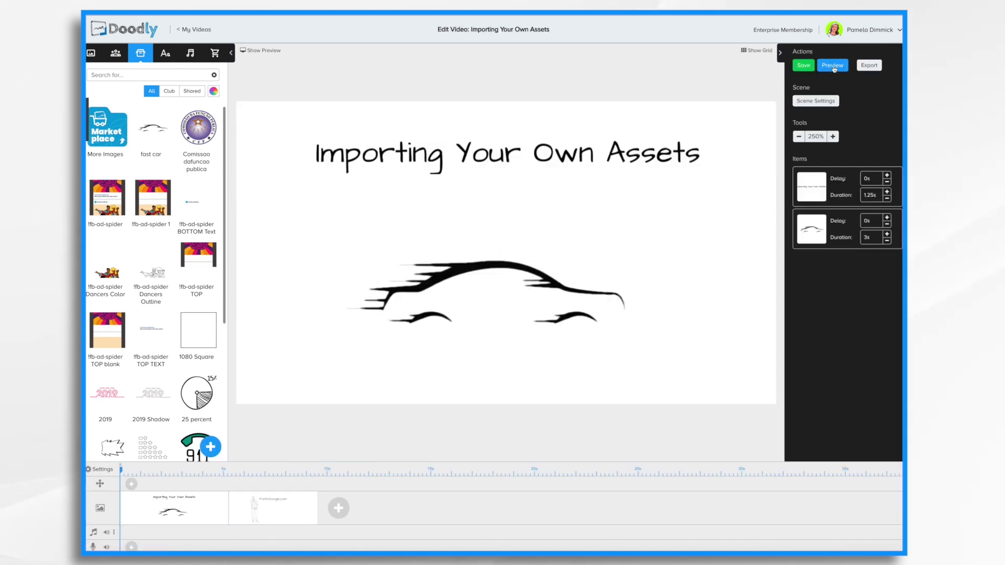
click(834, 67)
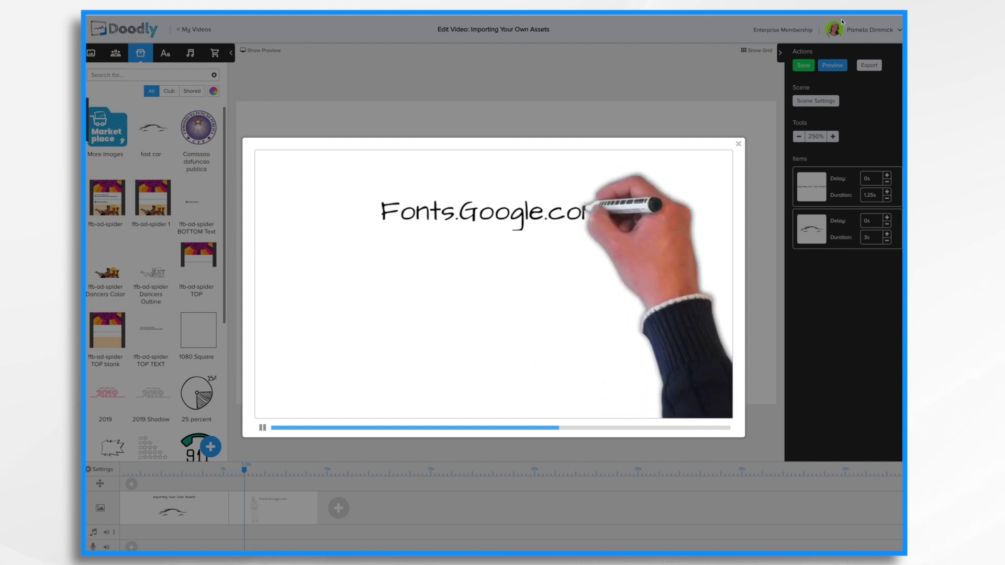
click(739, 143)
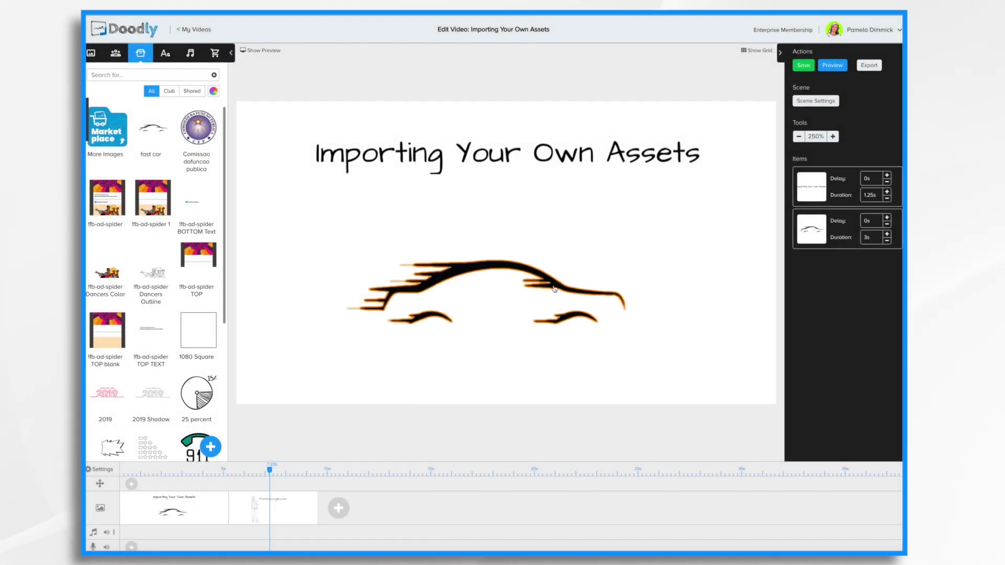
Step: Reopen the fast car for path editing, zoom in to inspect Path 4, then zoom out
click(574, 258)
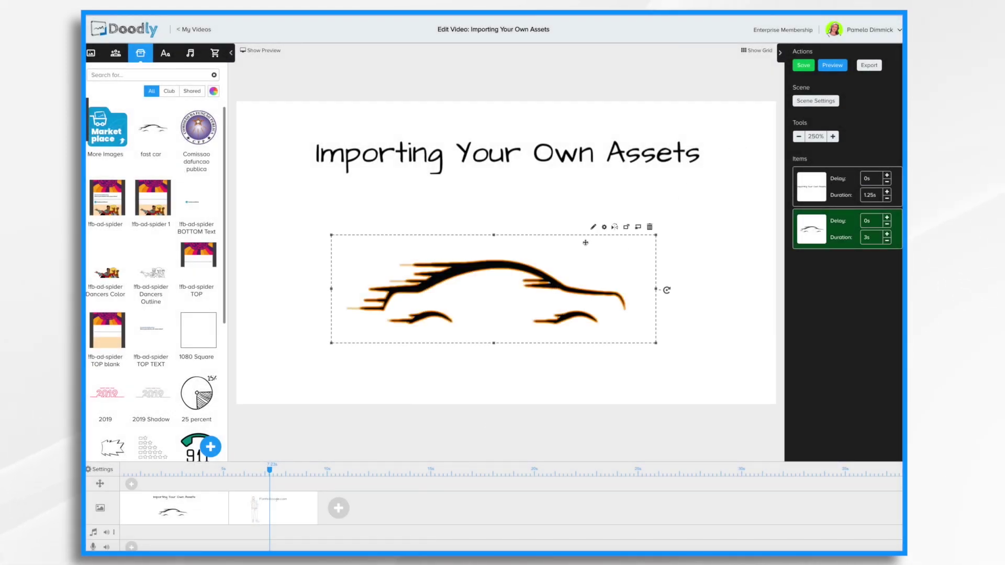
click(595, 228)
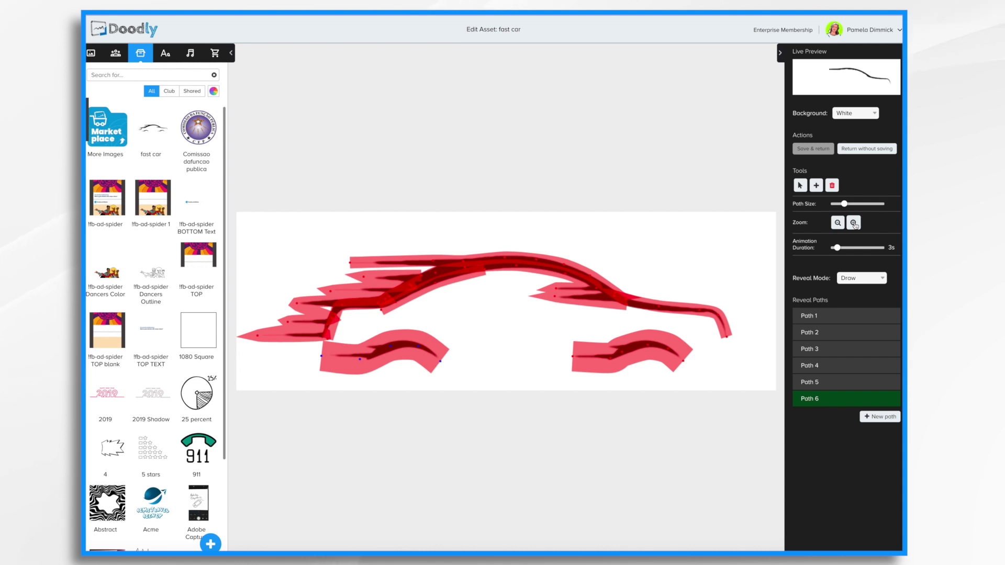
click(854, 223)
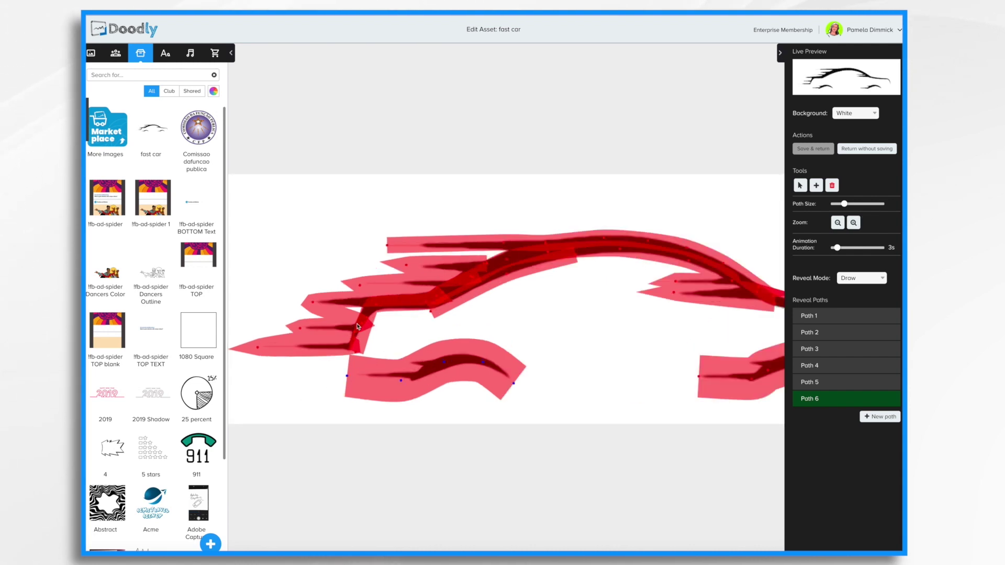
click(488, 266)
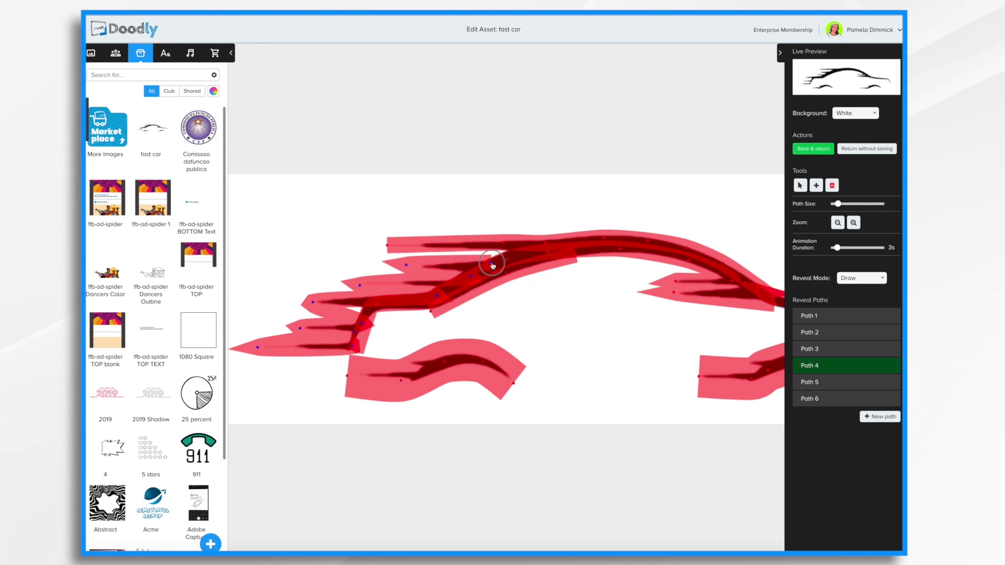
click(501, 266)
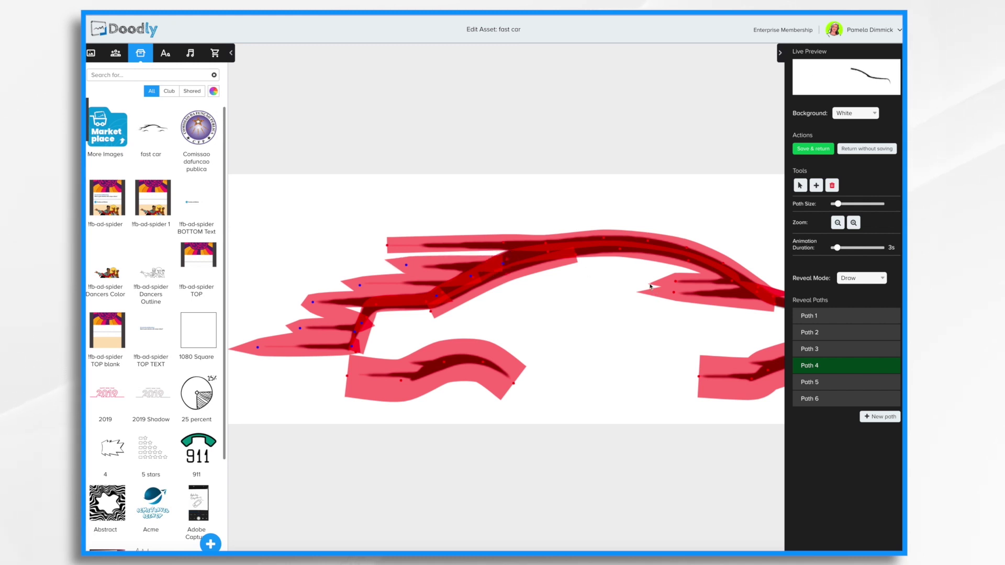
scroll(651, 286, right, 2)
scroll(651, 286, right, 4)
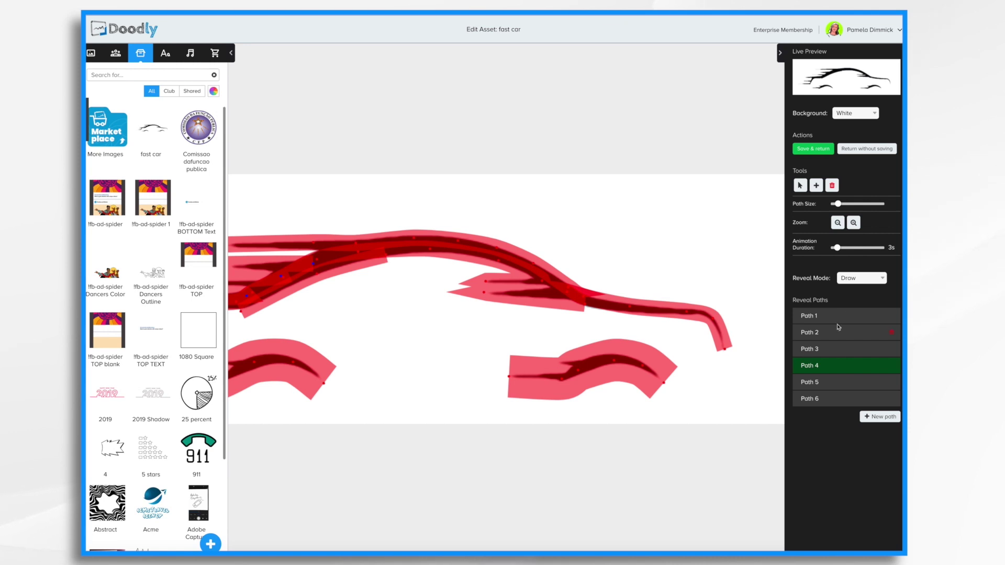
click(838, 224)
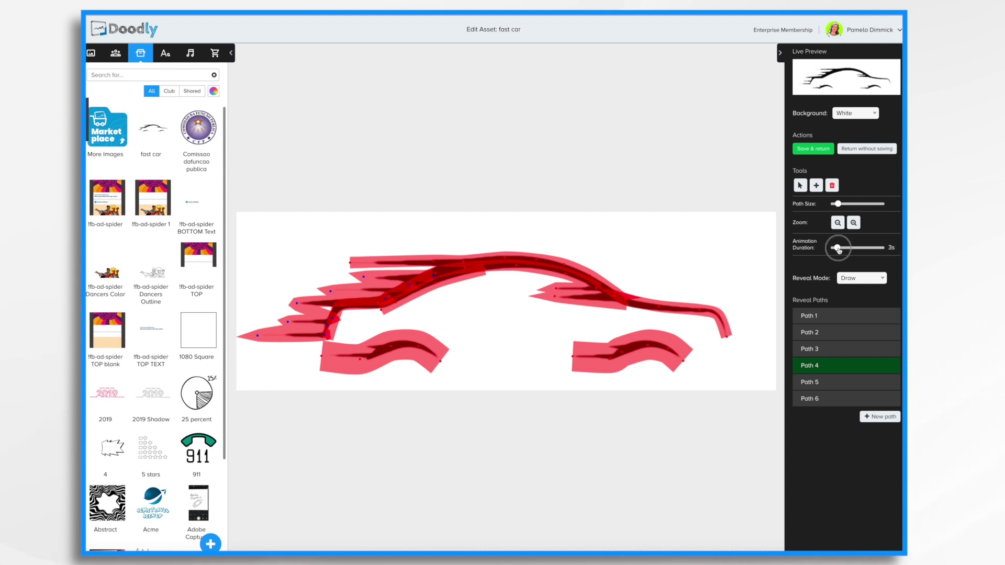
Step: Lengthen the fast car's animation duration from 3s to 6s
drag(839, 251, 845, 252)
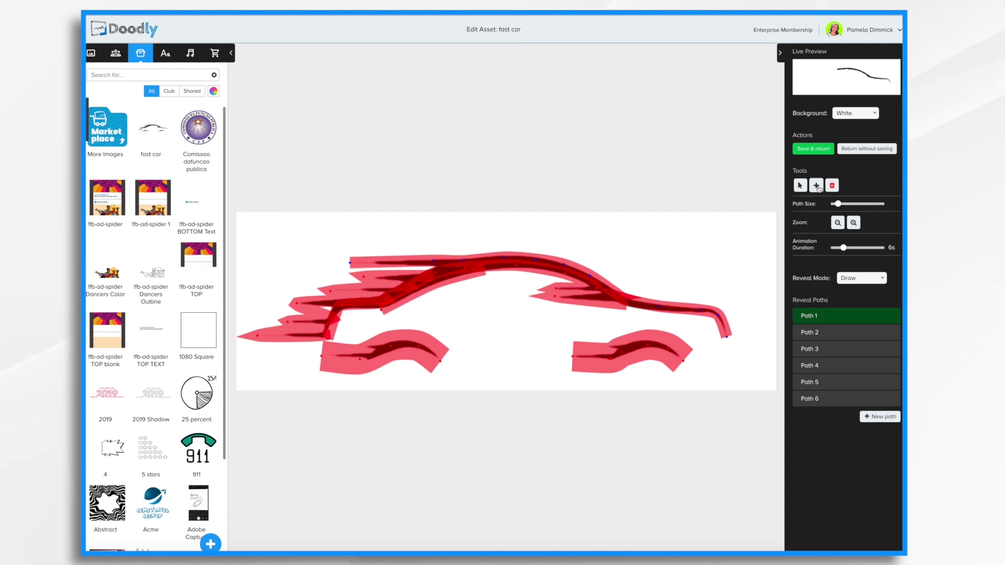
click(817, 186)
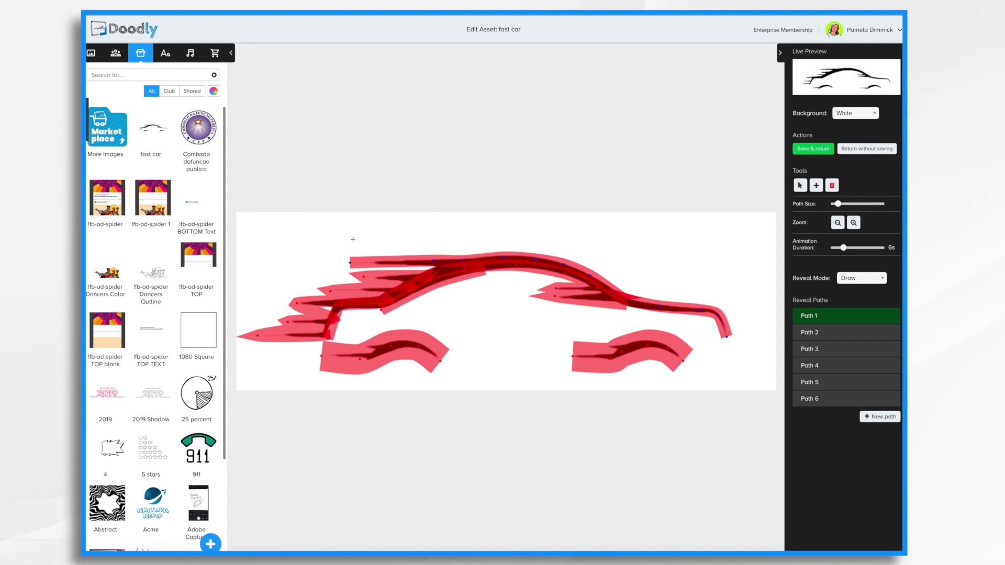
click(353, 235)
click(427, 239)
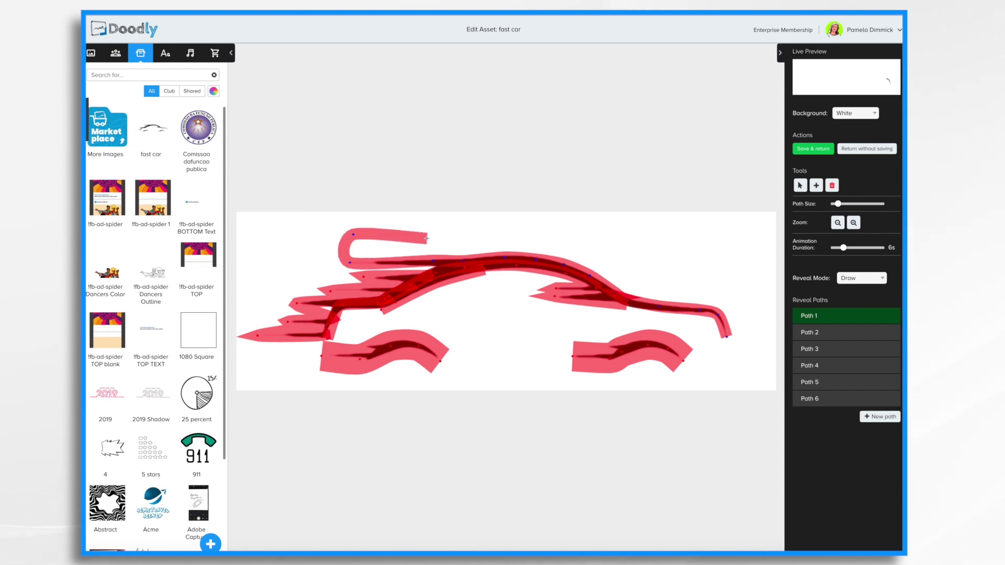
key(ctrl+z)
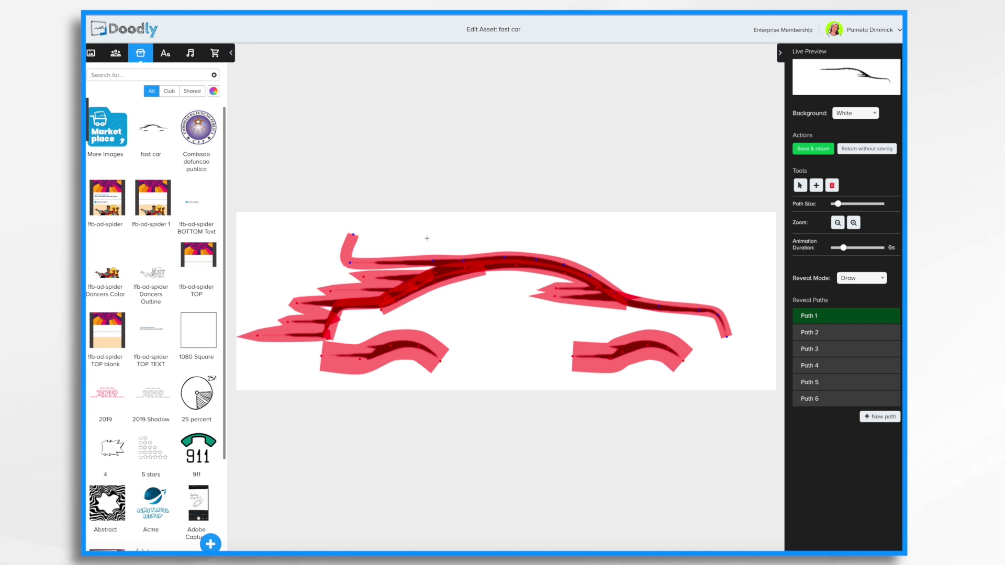
key(ctrl+z)
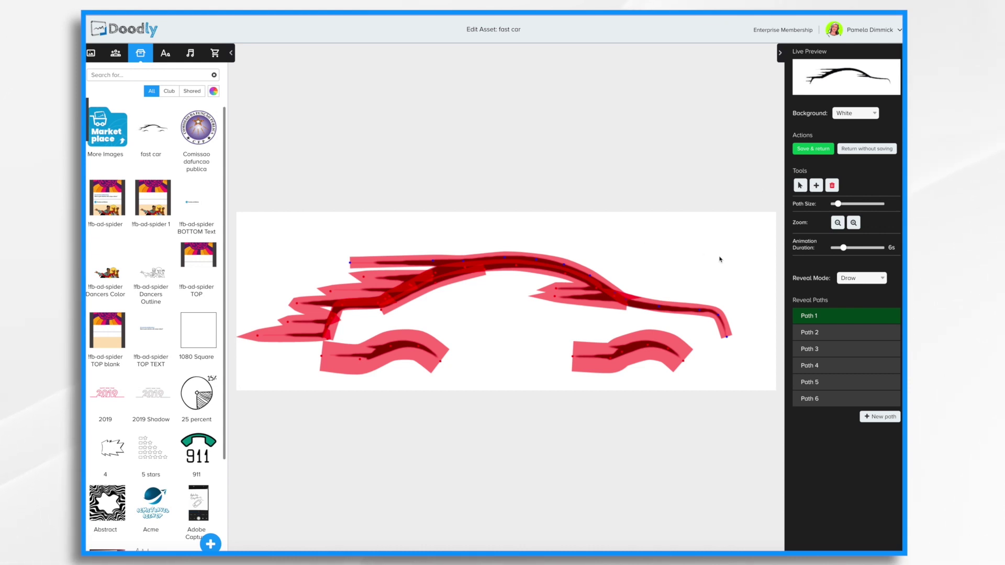
Step: Check the strokes of Paths 5 and 2, then select Path 6 over the left wheel arch
click(648, 348)
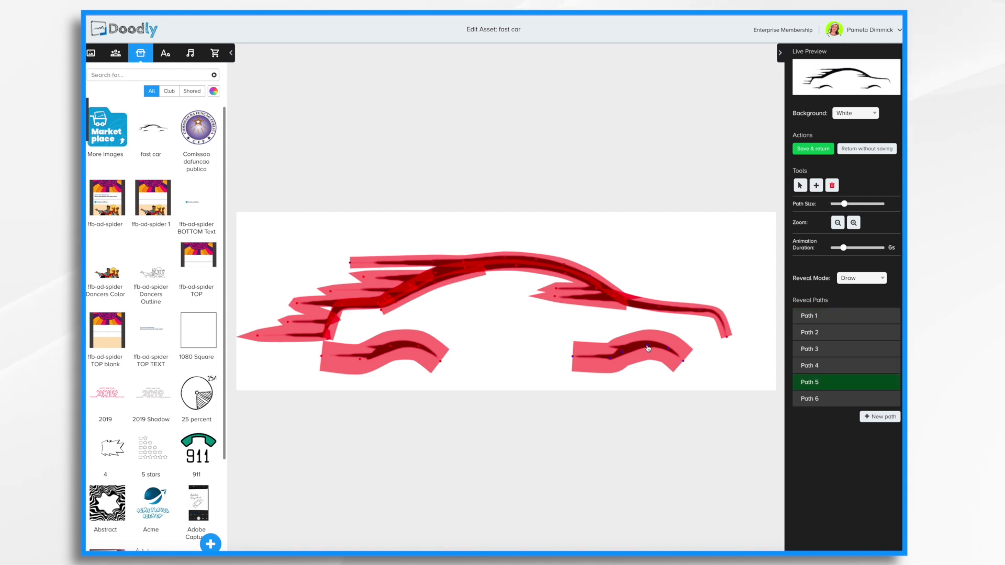
click(555, 299)
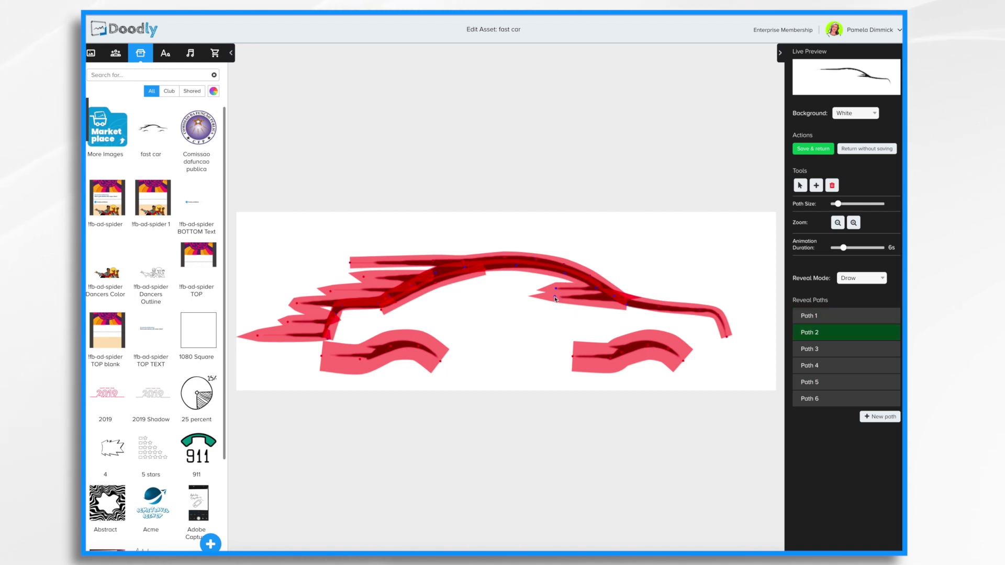
click(419, 348)
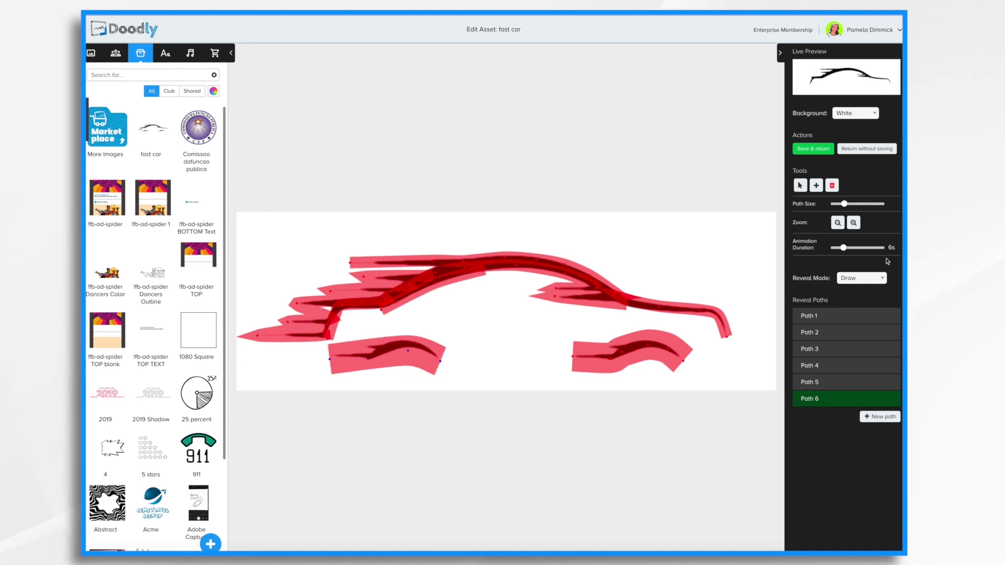
Step: Save the fast car asset back to the video, then preview the scene and close it
click(820, 149)
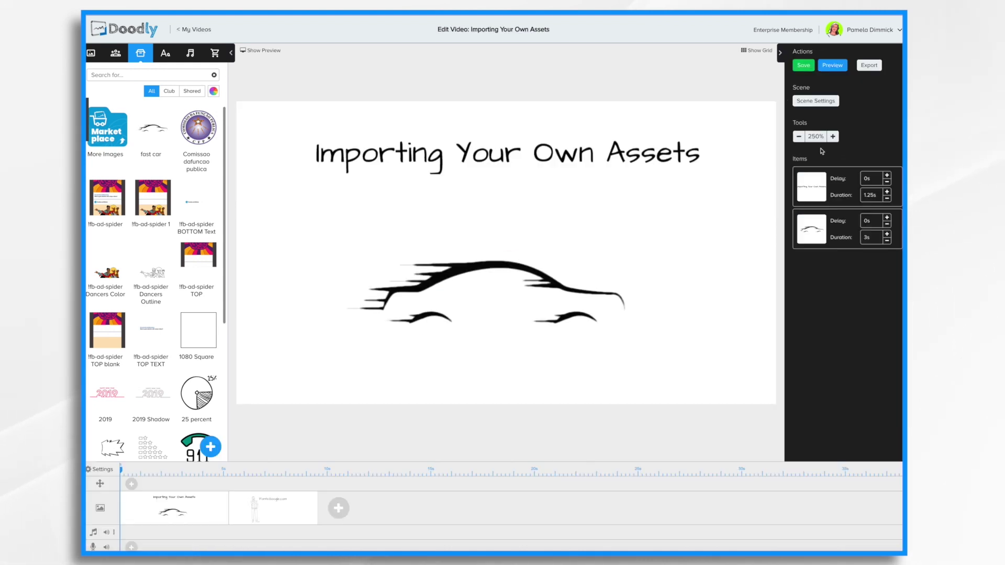
click(840, 67)
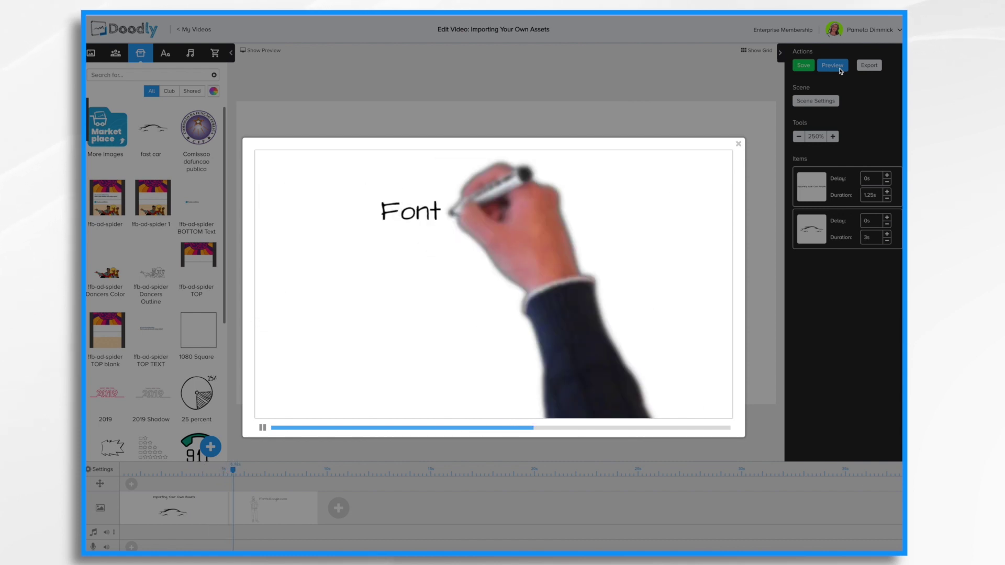
click(740, 145)
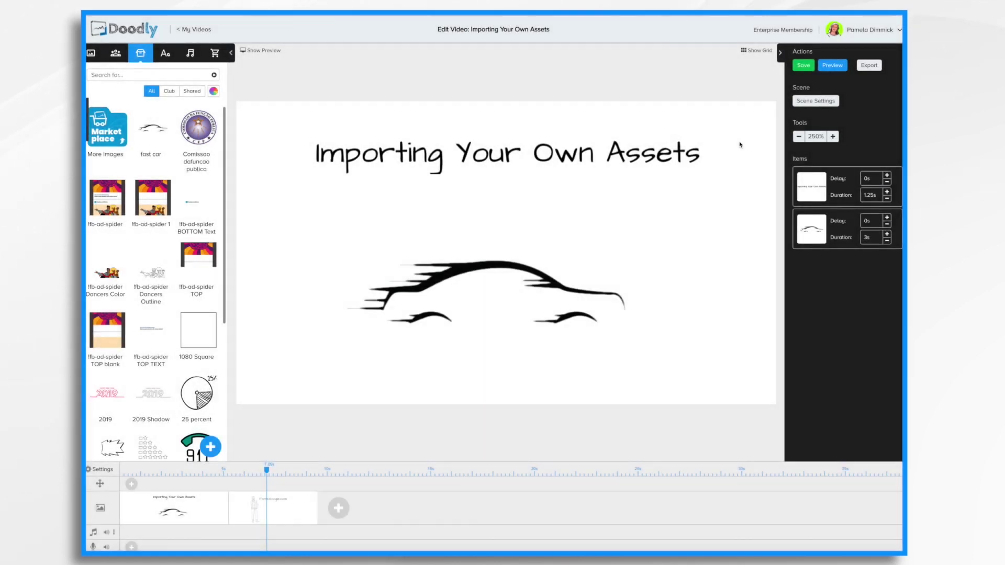
Step: Reopen the fast car asset, change its reveal mode from Draw to Fade, and save
click(505, 266)
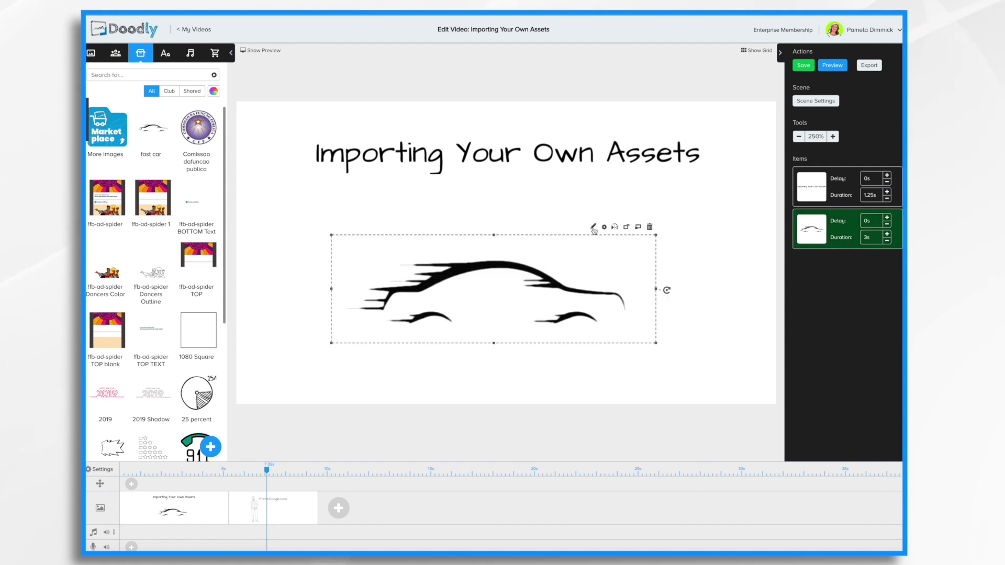
click(595, 227)
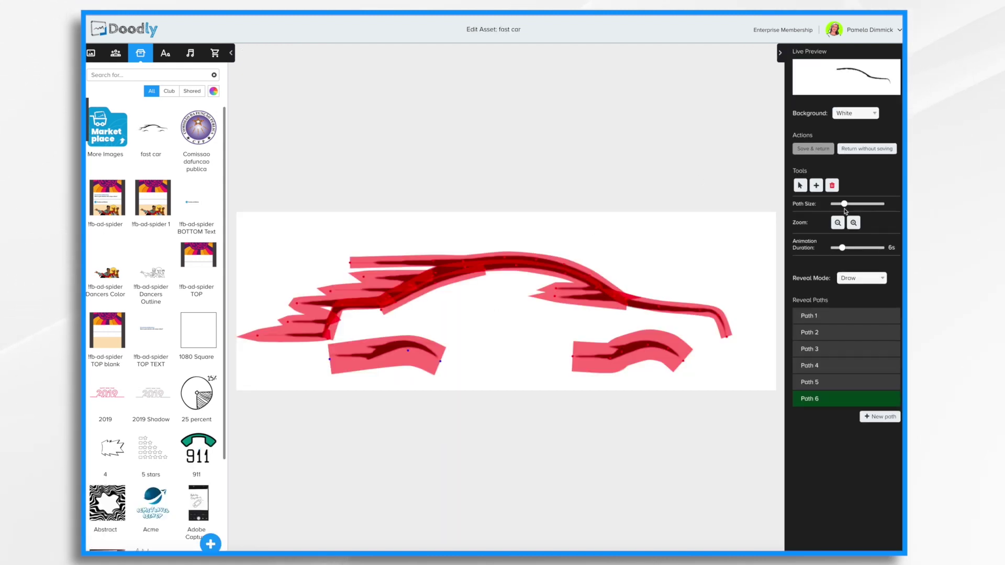
click(862, 278)
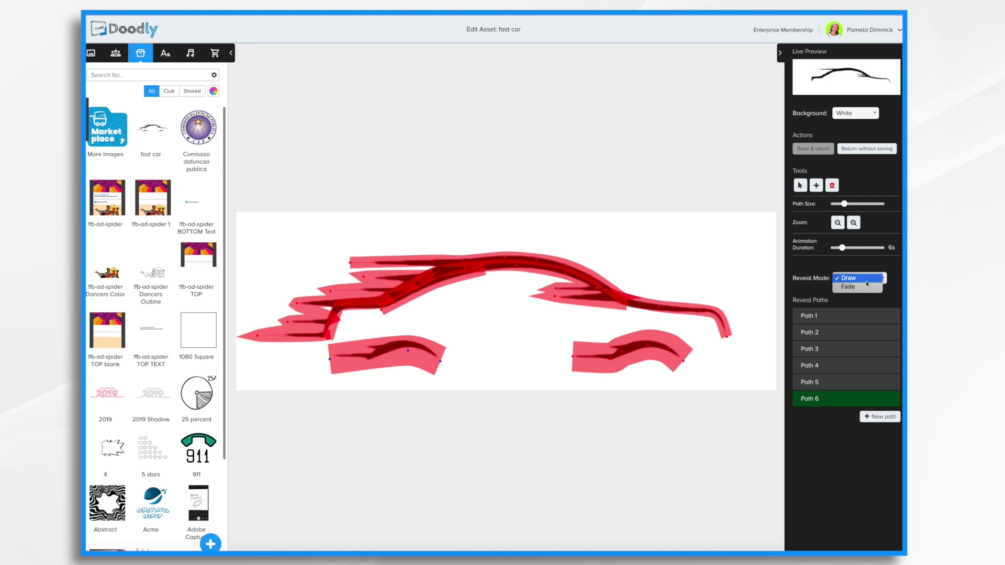
click(861, 288)
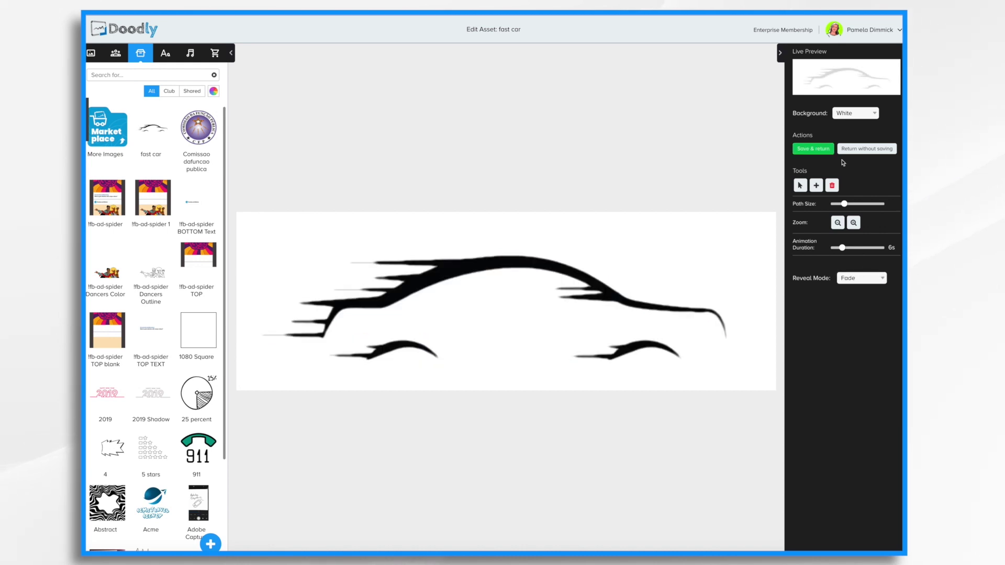
click(822, 150)
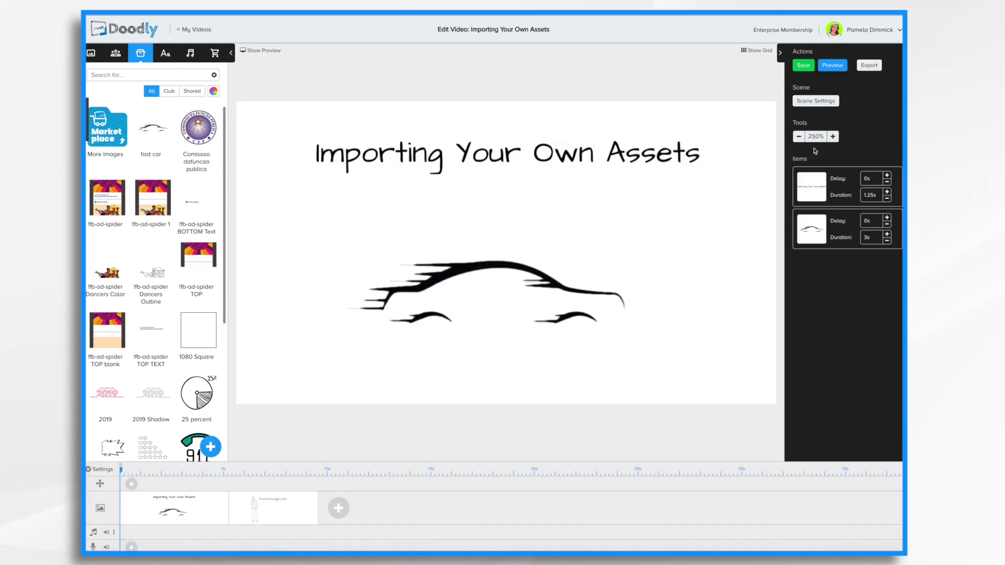
Step: Preview the car fading in, then move the car left and lower on the canvas
click(832, 66)
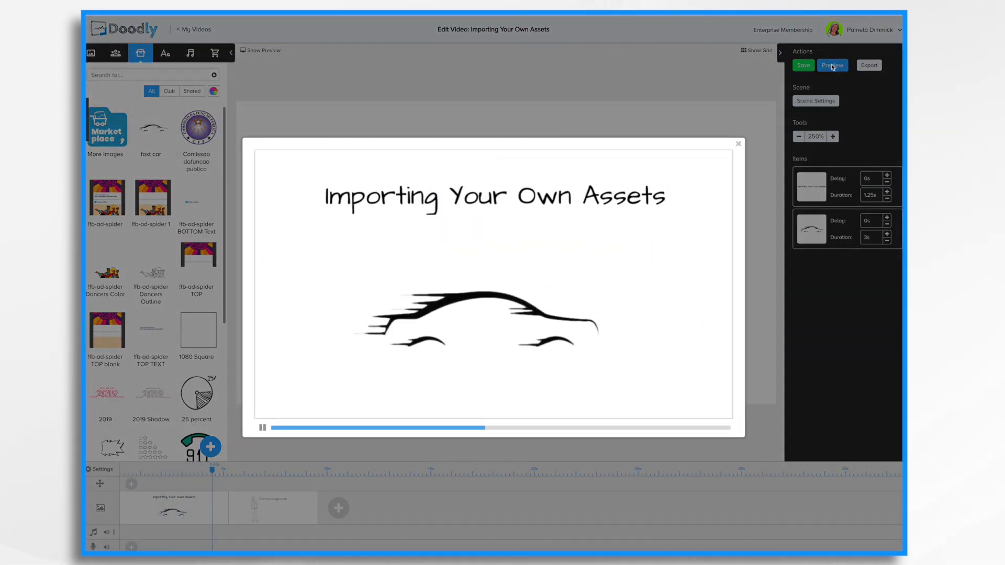
click(738, 144)
drag(463, 260, 418, 288)
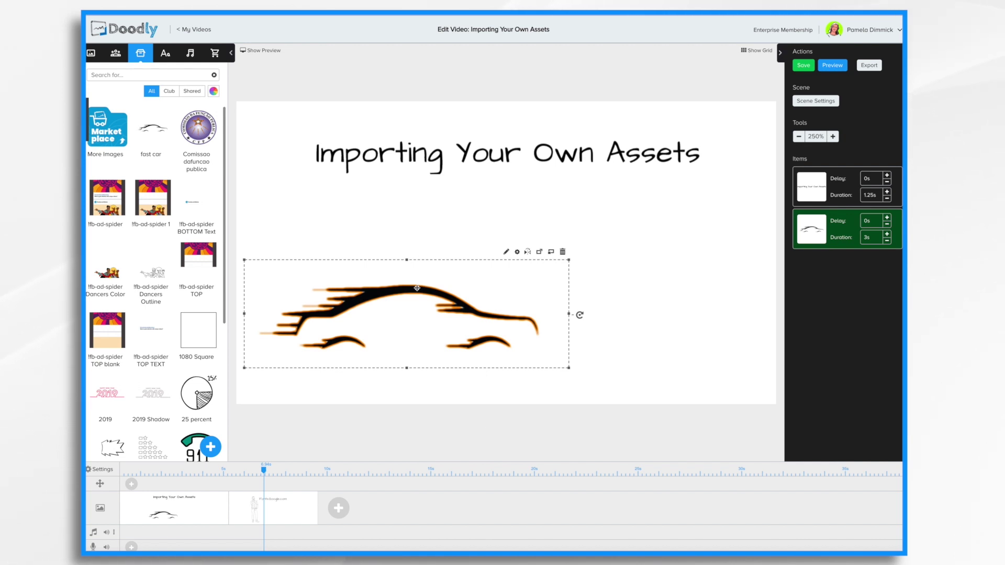
Step: Open the car image in the asset editor, then leave without saving
click(506, 252)
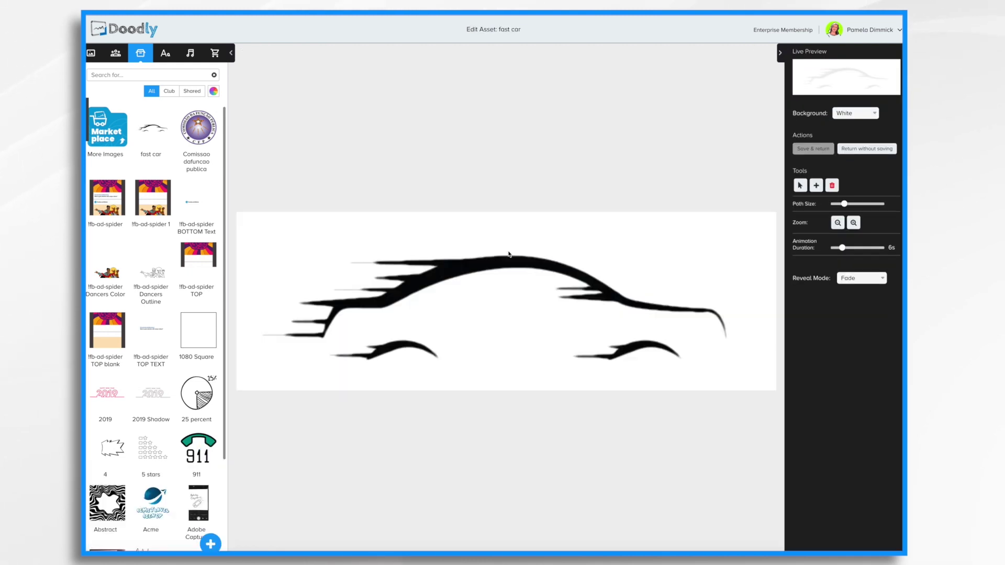
click(867, 150)
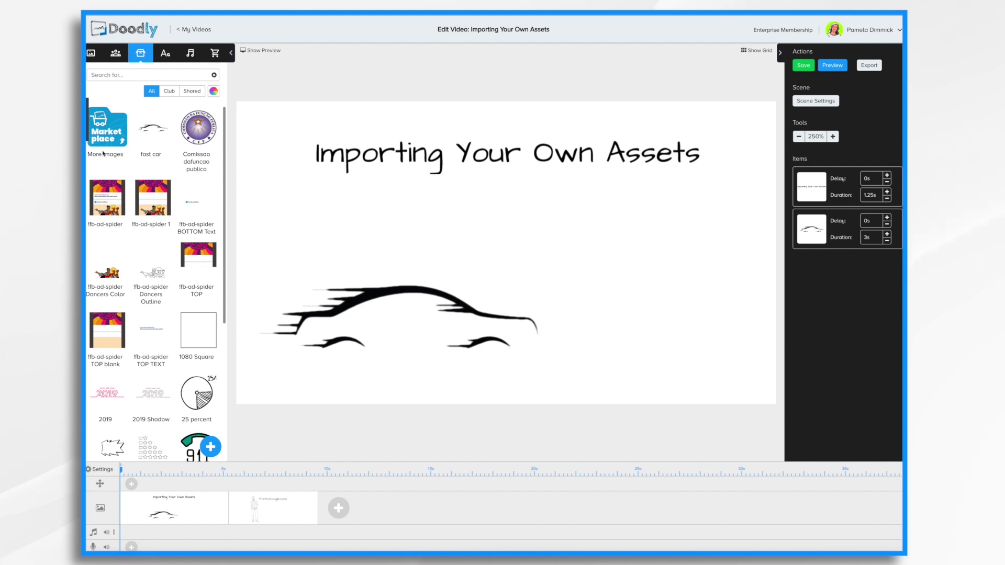
Step: Import dino.svg as a new image prop and place it right of the car
click(211, 449)
click(506, 283)
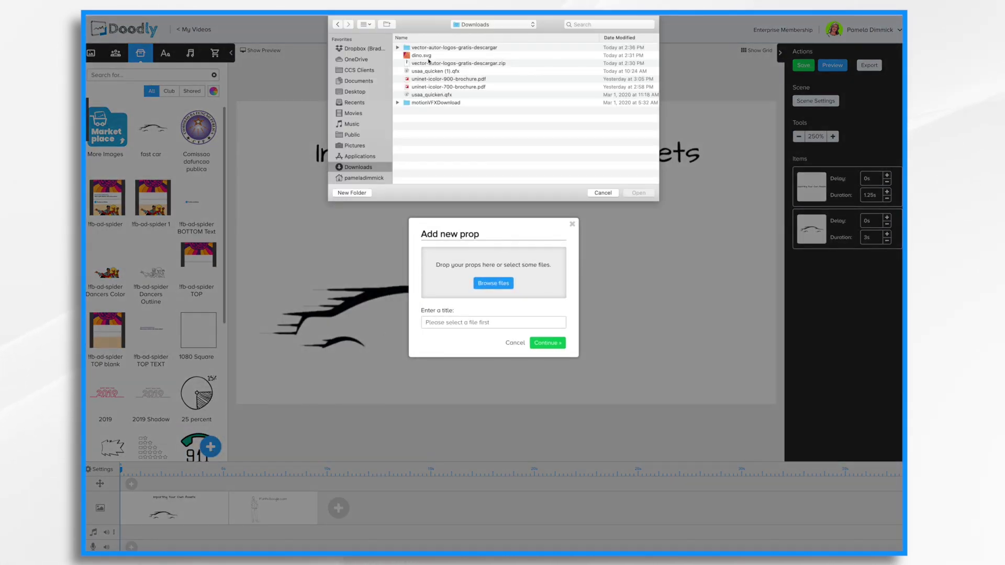
click(428, 57)
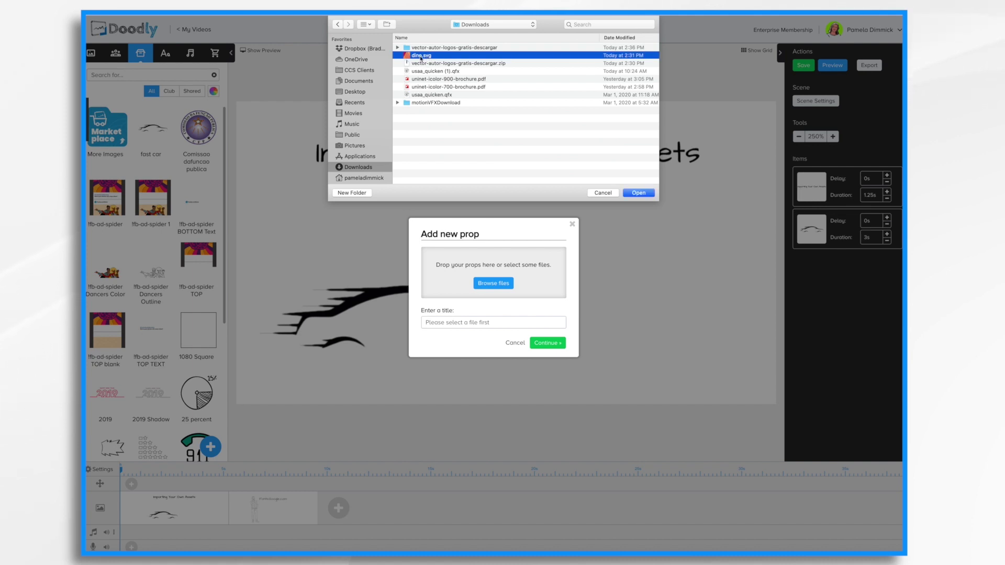
click(642, 193)
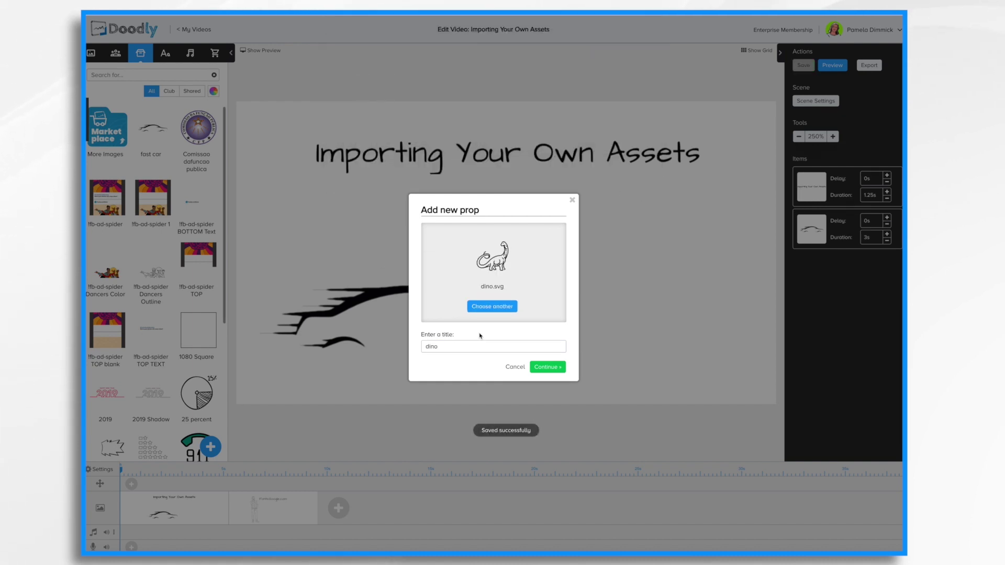
click(546, 369)
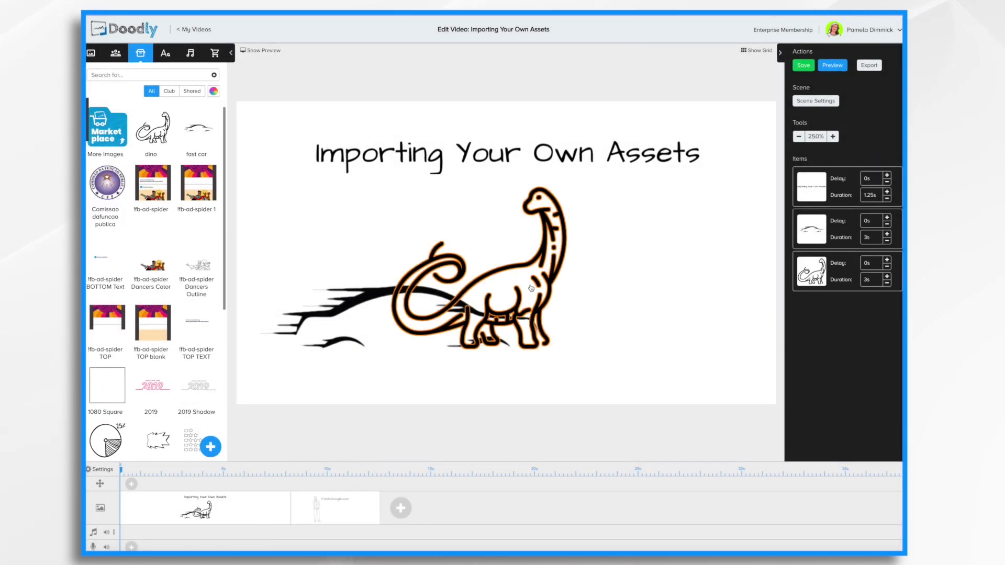
drag(533, 285, 689, 312)
Step: Delete the fast car from the scene and move the dino to the canvas centre
click(436, 294)
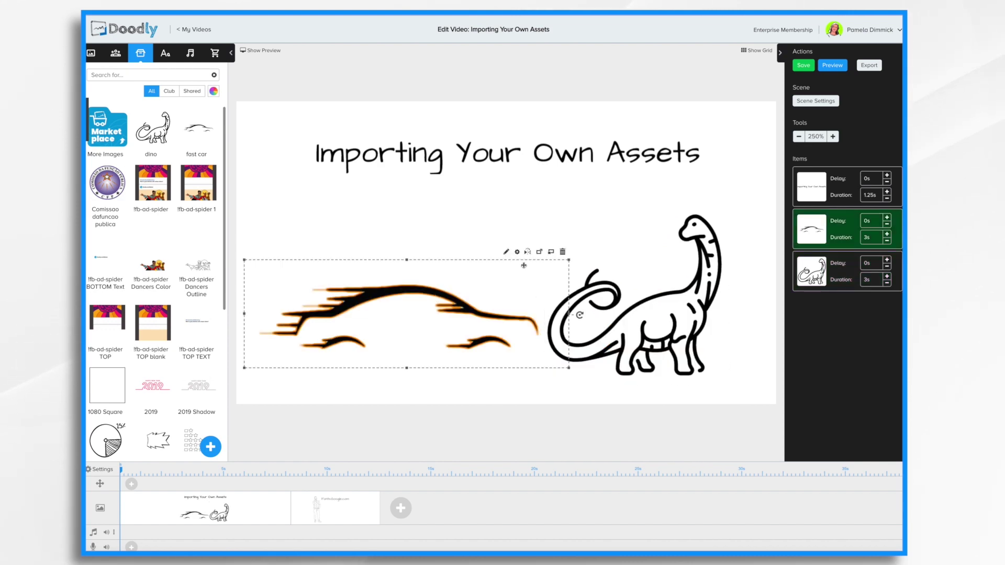
click(563, 252)
click(518, 309)
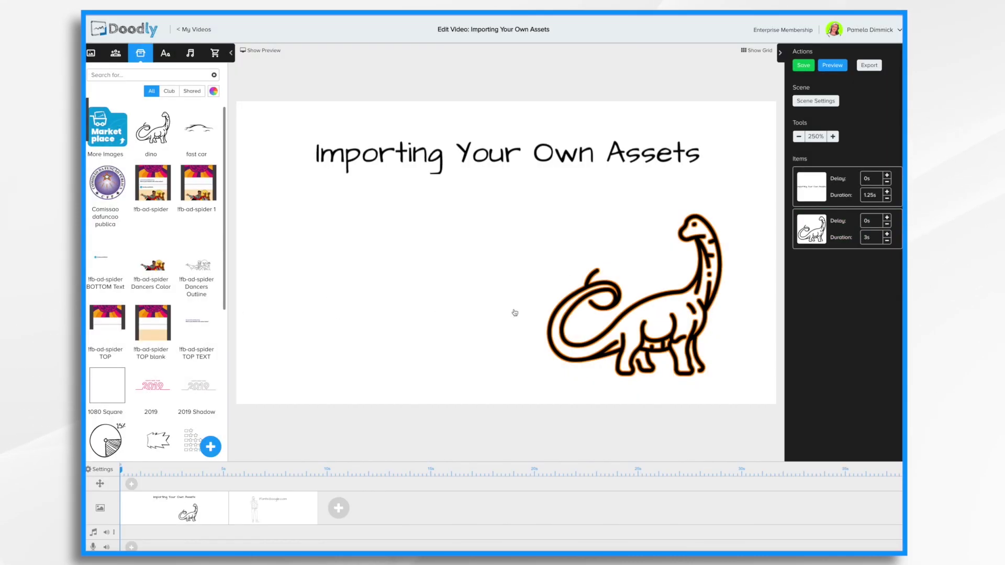
drag(670, 298, 521, 298)
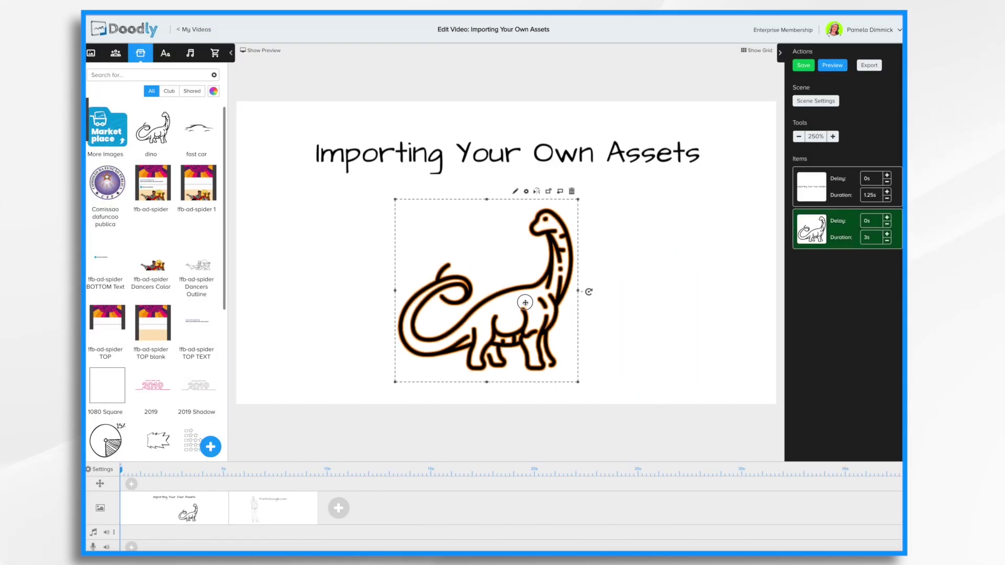
Step: Replace the dino's reveal paths with the seven paths from its own SVG and save
click(515, 193)
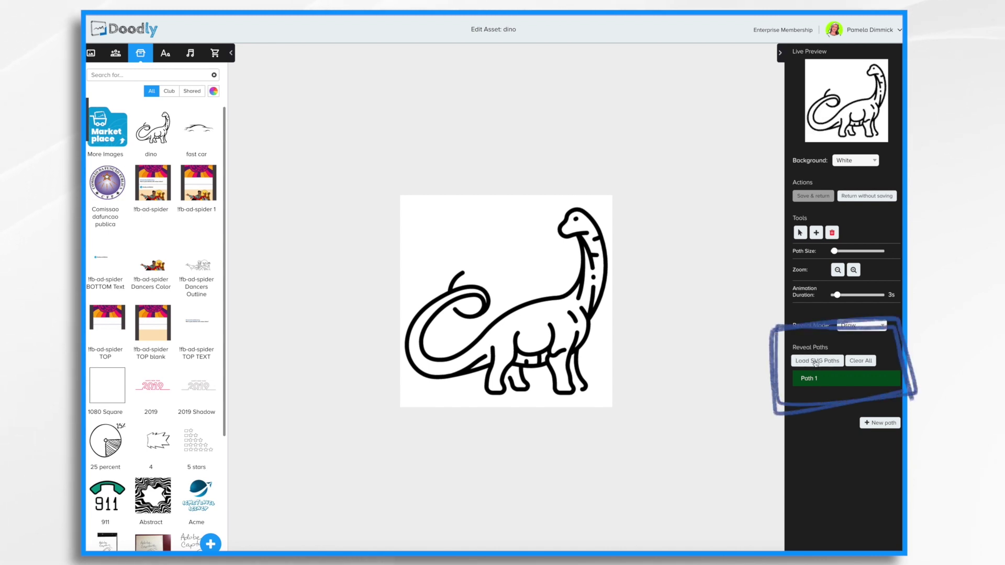
click(816, 362)
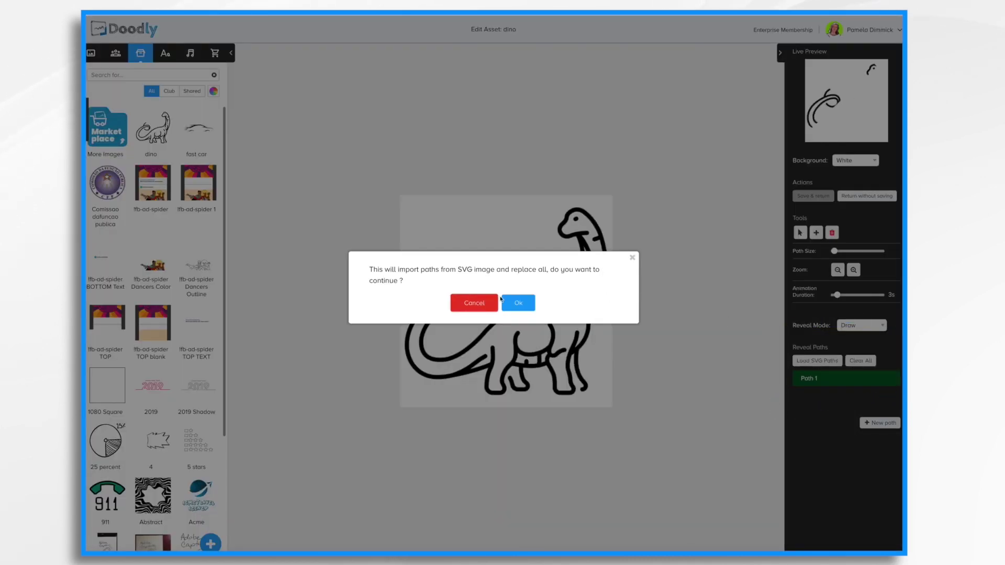
click(527, 304)
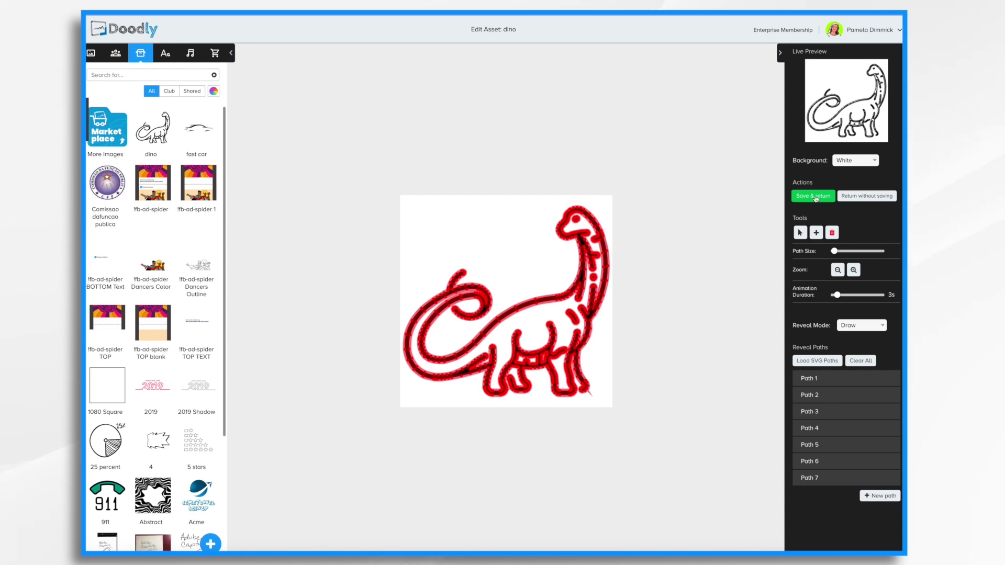
click(815, 197)
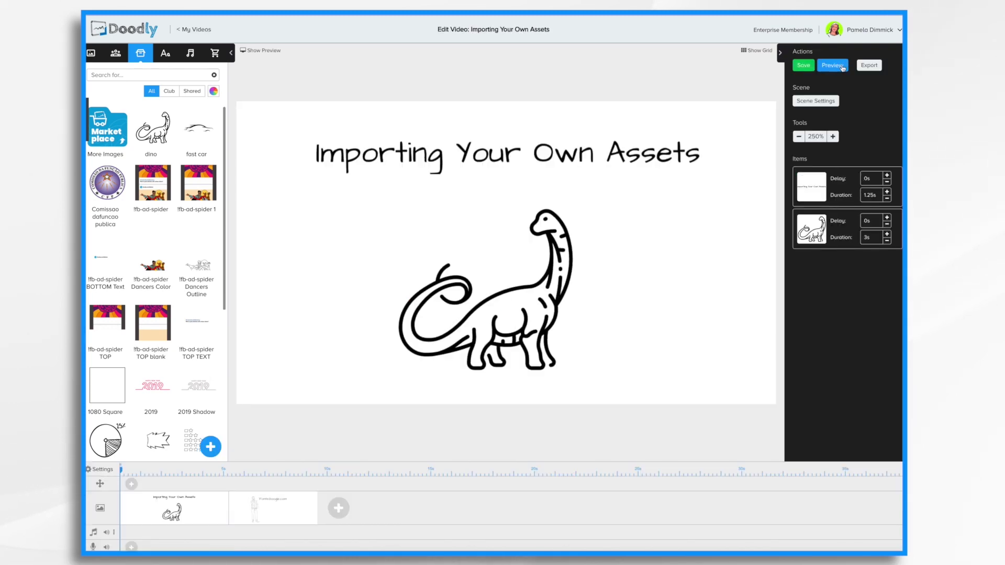
click(842, 65)
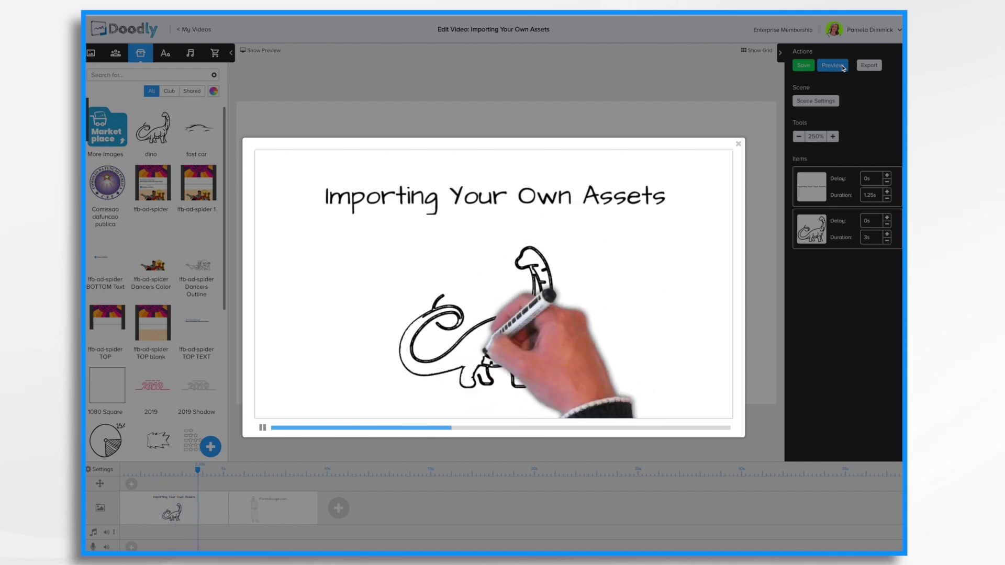
click(738, 144)
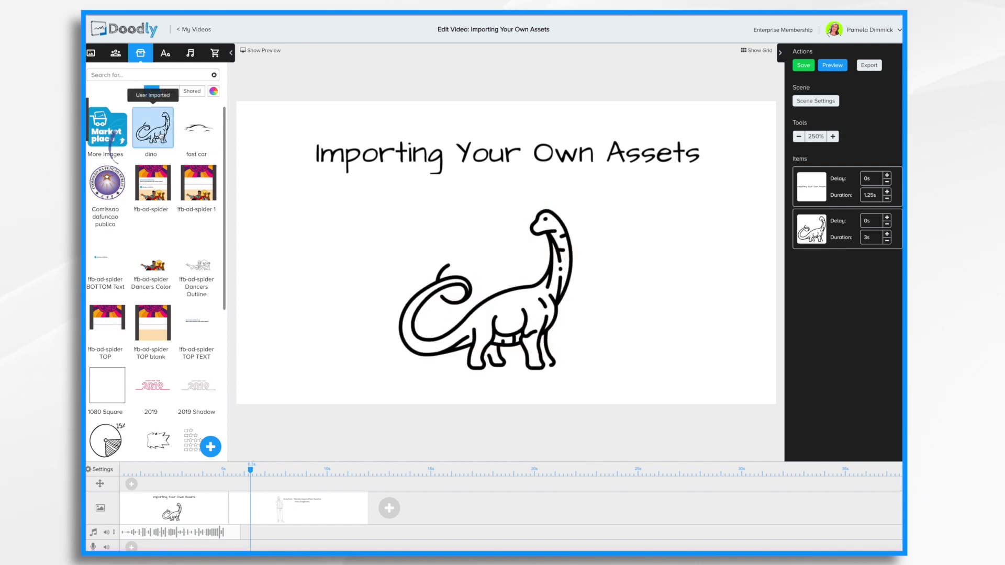
Step: Share the dino asset, then filter the image library to show only shared assets
right_click(161, 135)
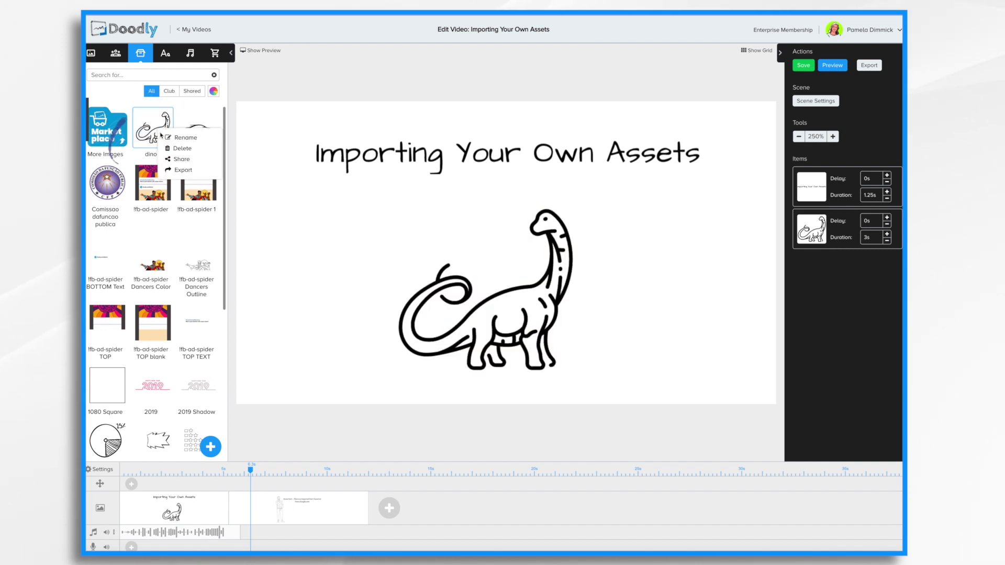
click(180, 161)
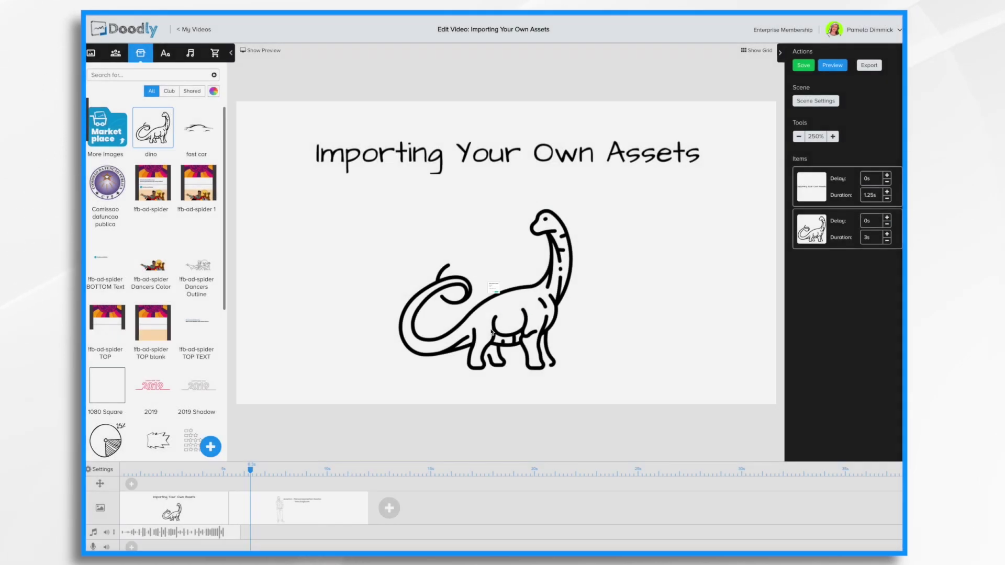
right_click(155, 136)
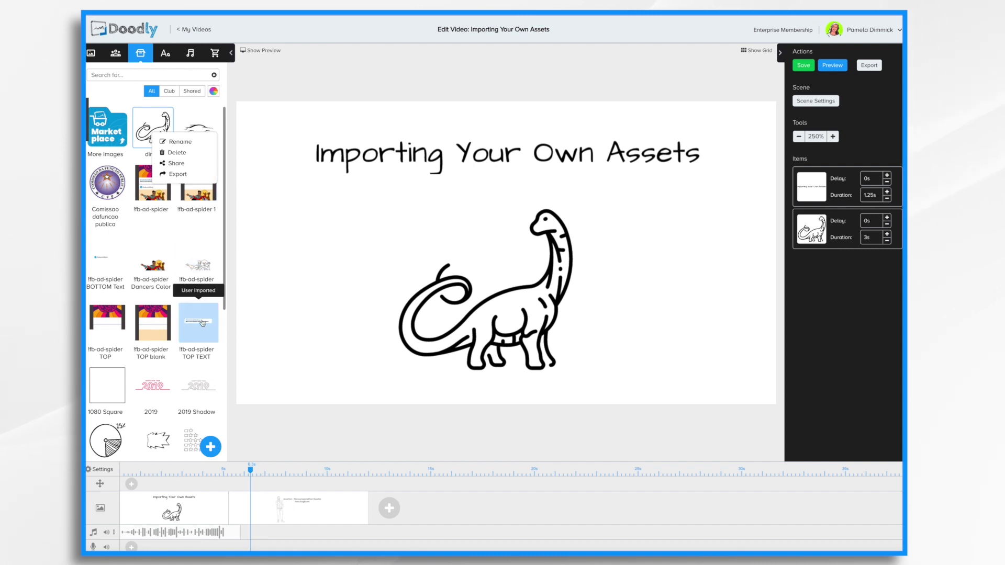
click(203, 108)
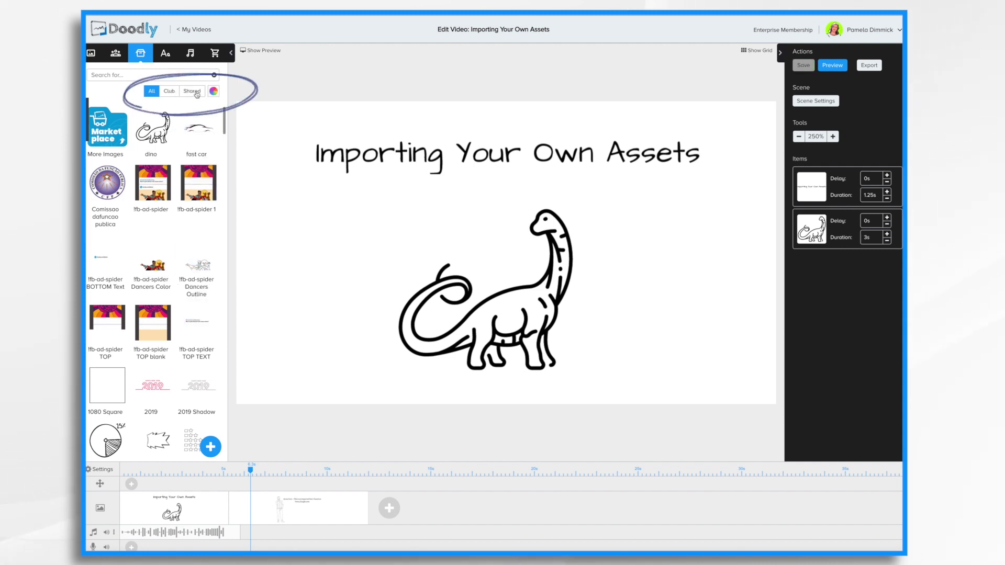
click(194, 91)
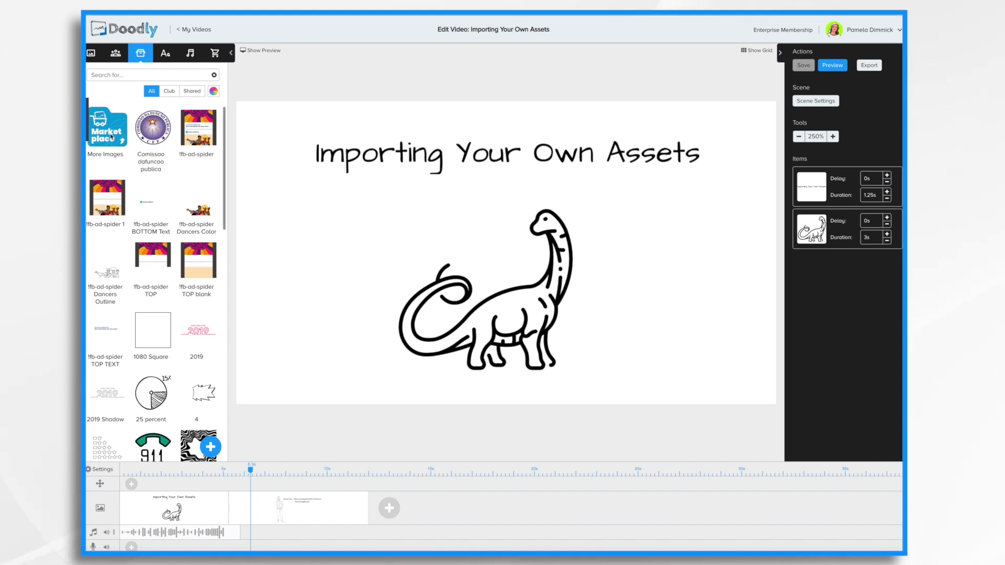
Step: Open the Doodly Marketplace and scroll down through its bundles page
click(111, 137)
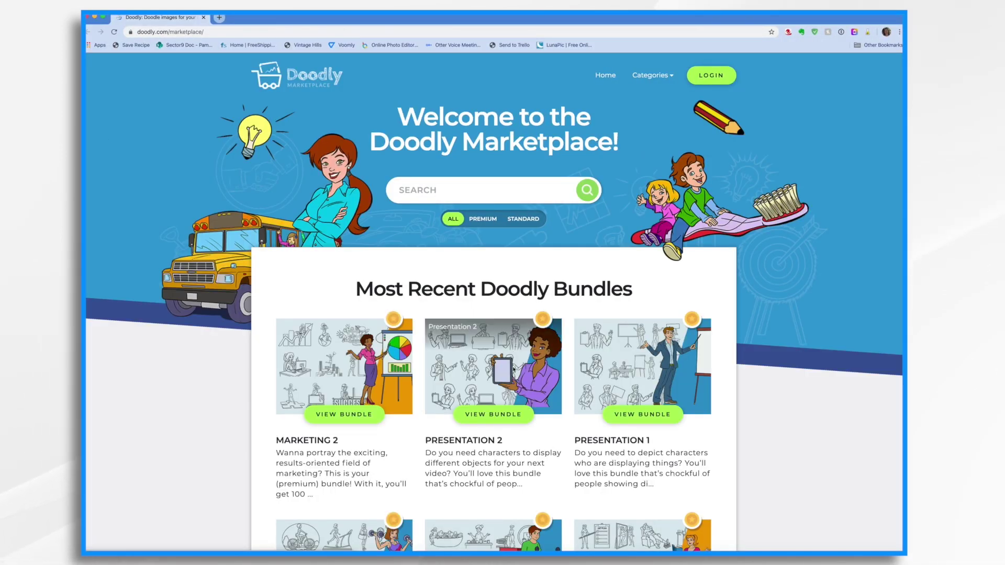
scroll(513, 370, down, 3)
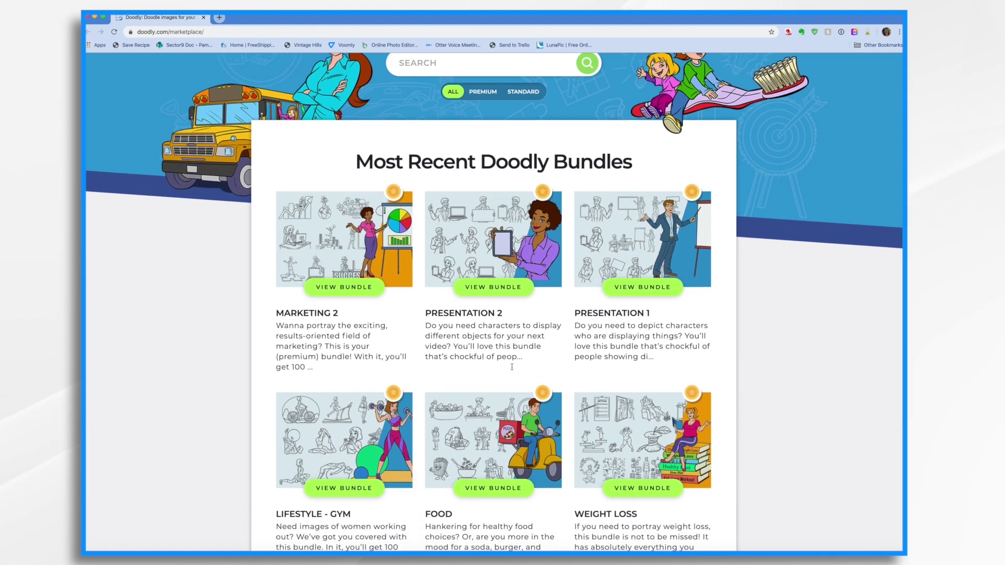
scroll(513, 367, down, 7)
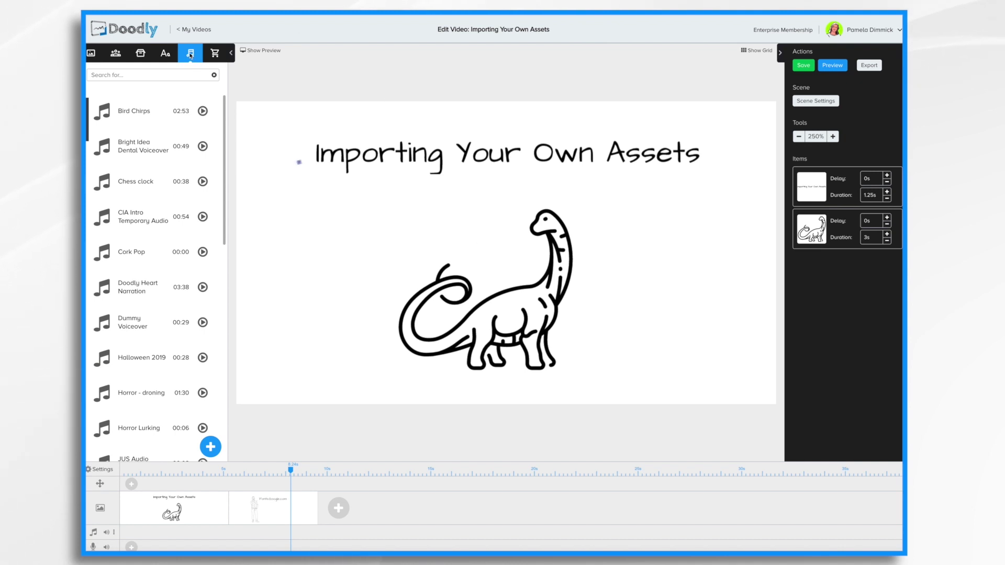
Step: Import the AnimalBirdCart CTE01_18.4 bird sound and drop it onto the video's audio track
click(216, 449)
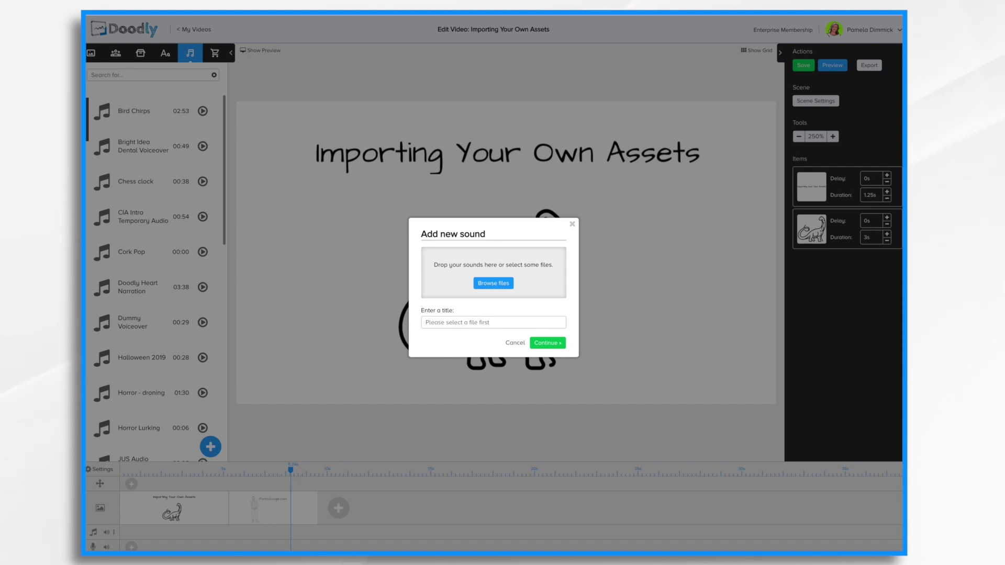
drag(994, 168, 484, 278)
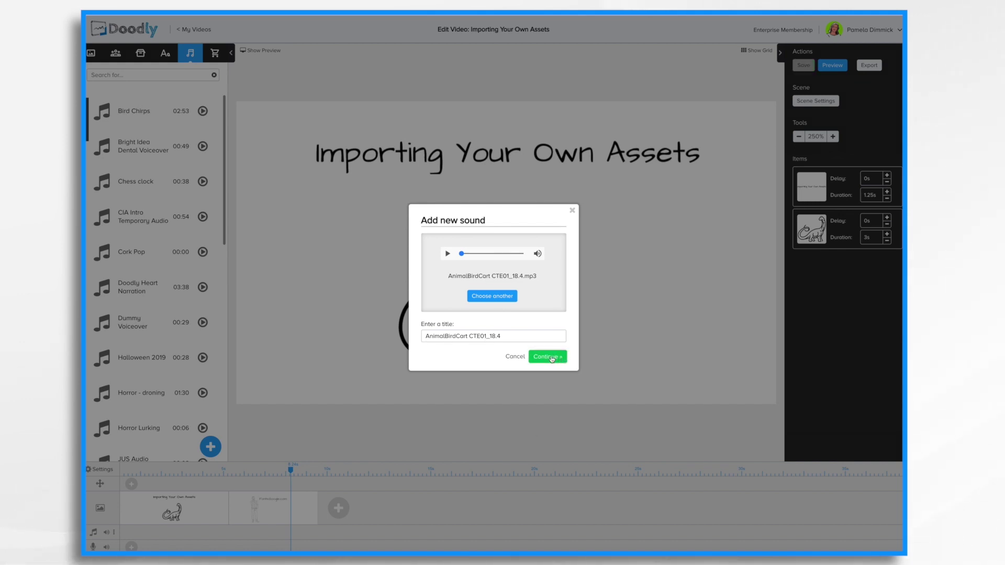
click(547, 357)
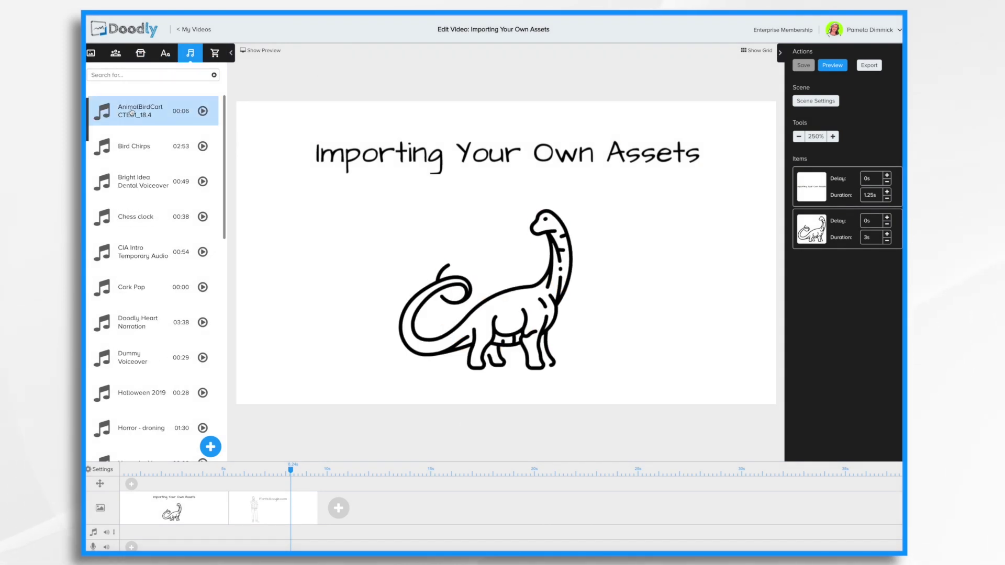
drag(132, 112, 188, 535)
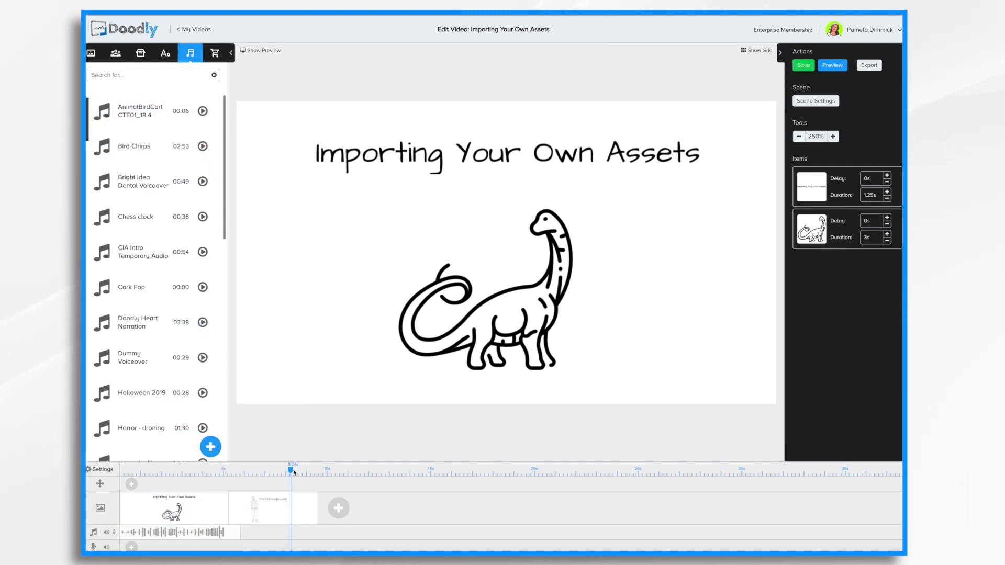
drag(291, 473, 250, 472)
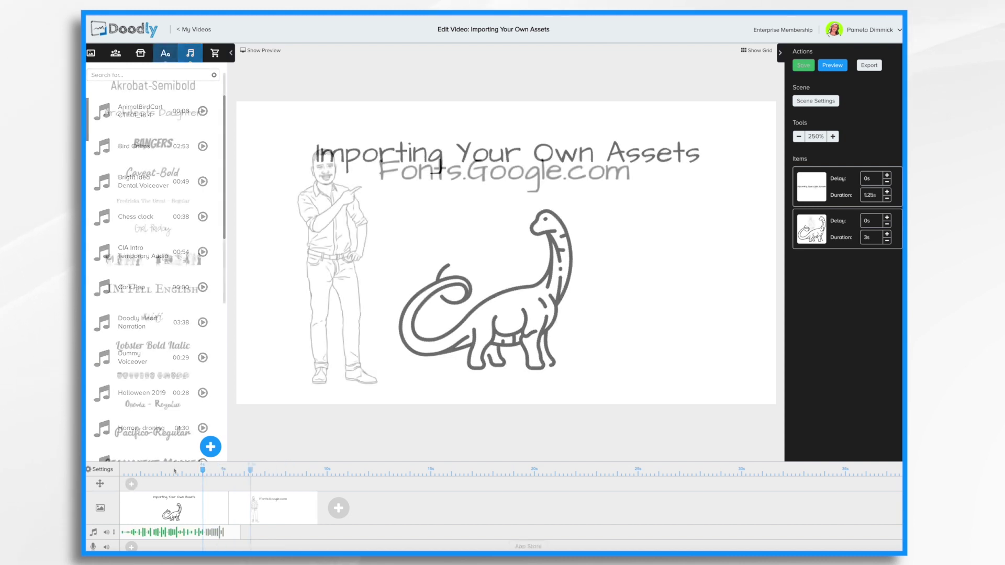
scroll(167, 374, down, 5)
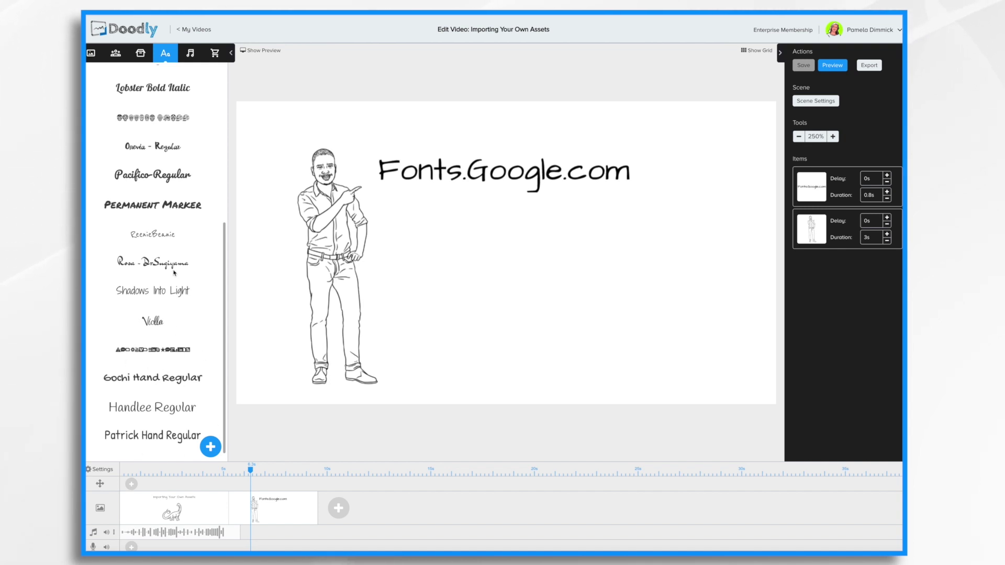
scroll(205, 411, up, 5)
scroll(171, 251, down, 5)
scroll(171, 251, up, 5)
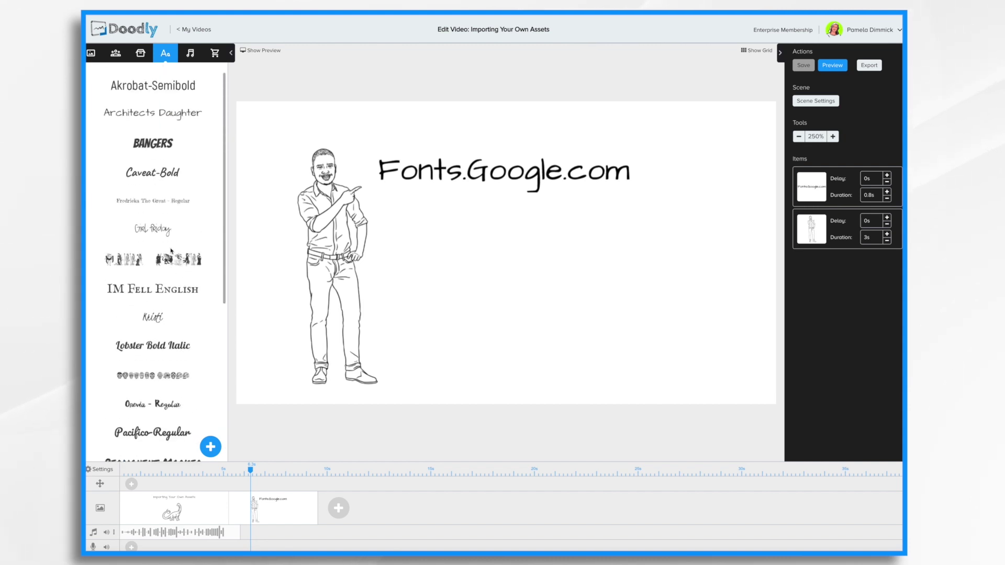
scroll(172, 251, down, 5)
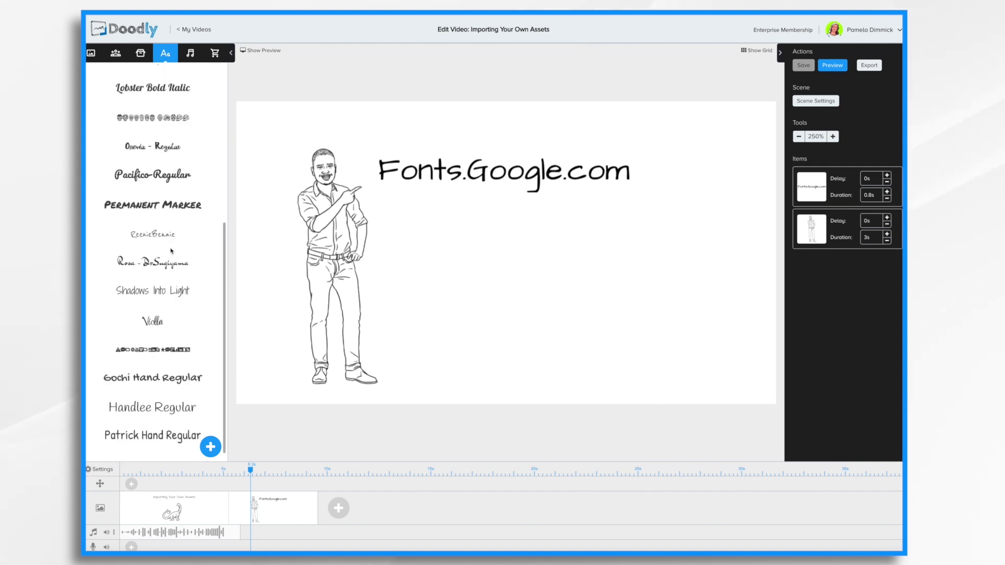
Step: Import the Acme-Regular.ttf font from the Downloads > Acme folder into the font library
click(212, 452)
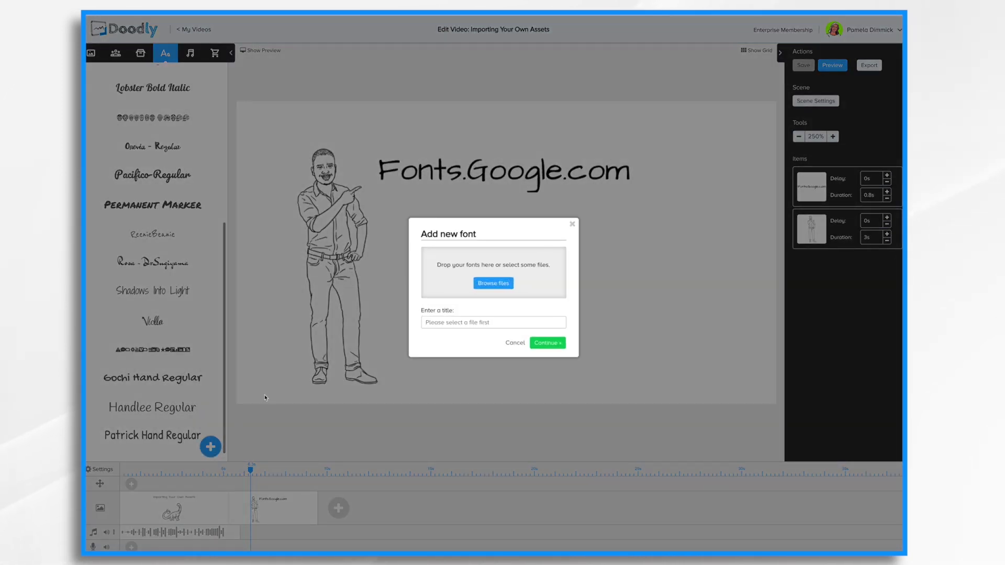
click(494, 283)
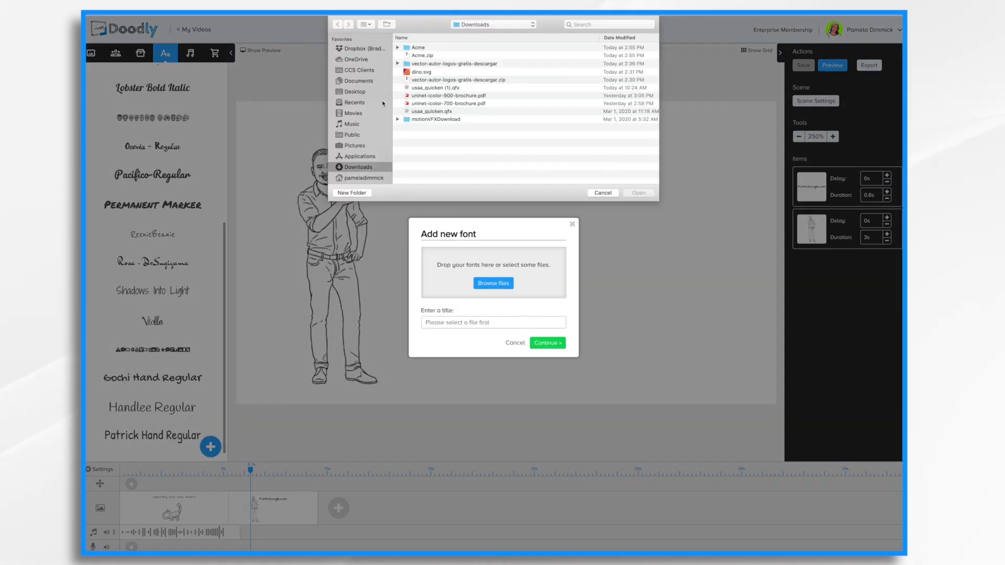
double_click(418, 47)
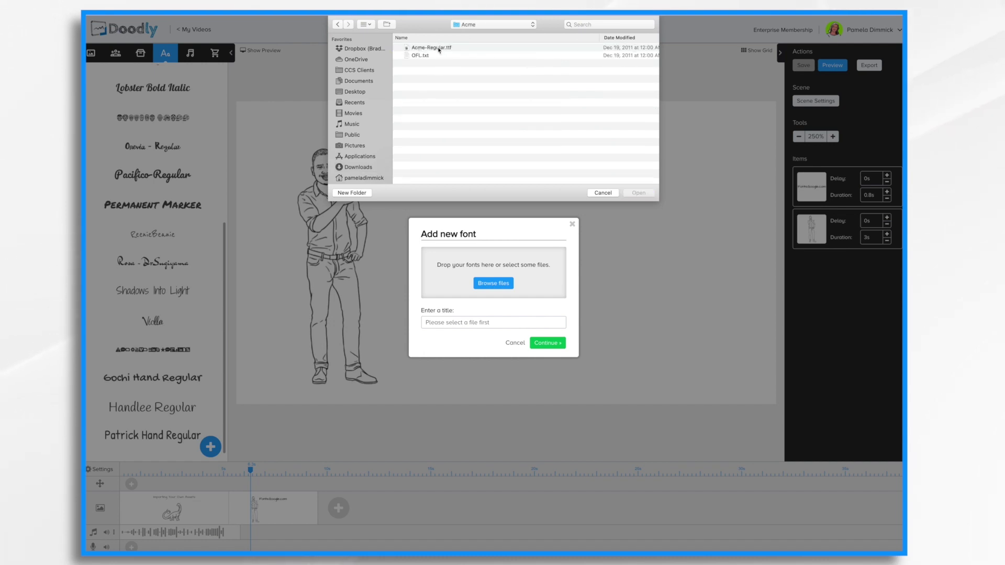
click(439, 49)
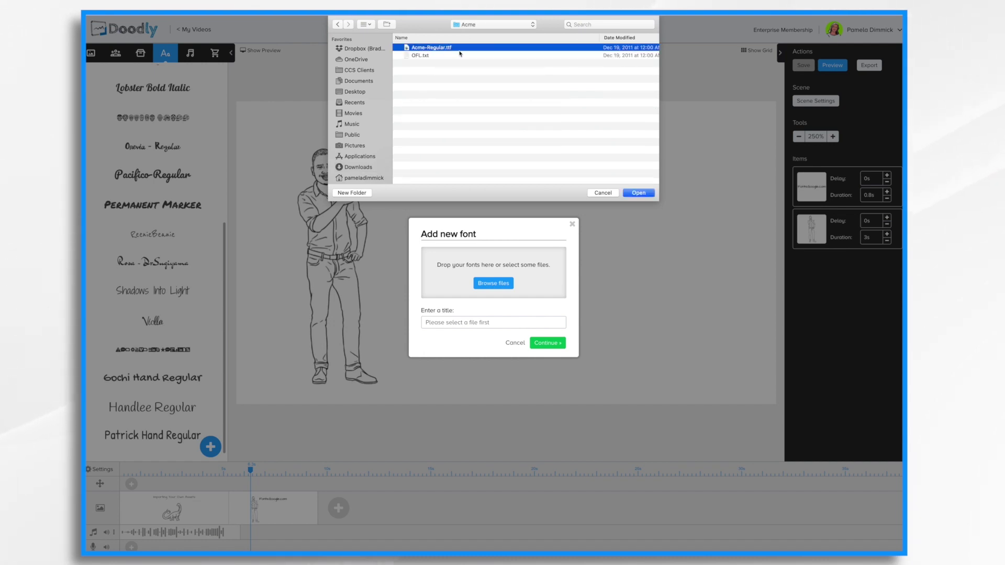
click(639, 193)
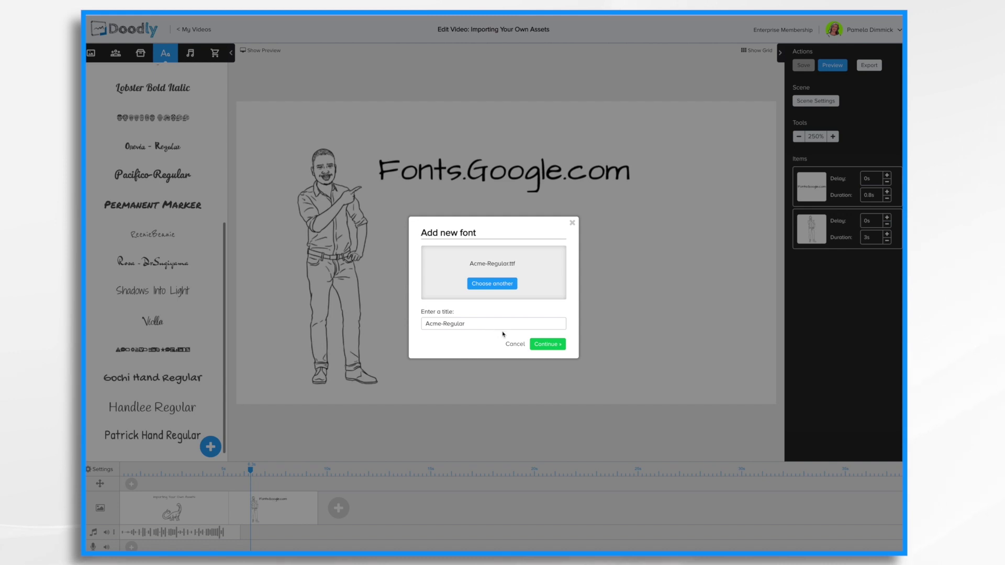
click(547, 345)
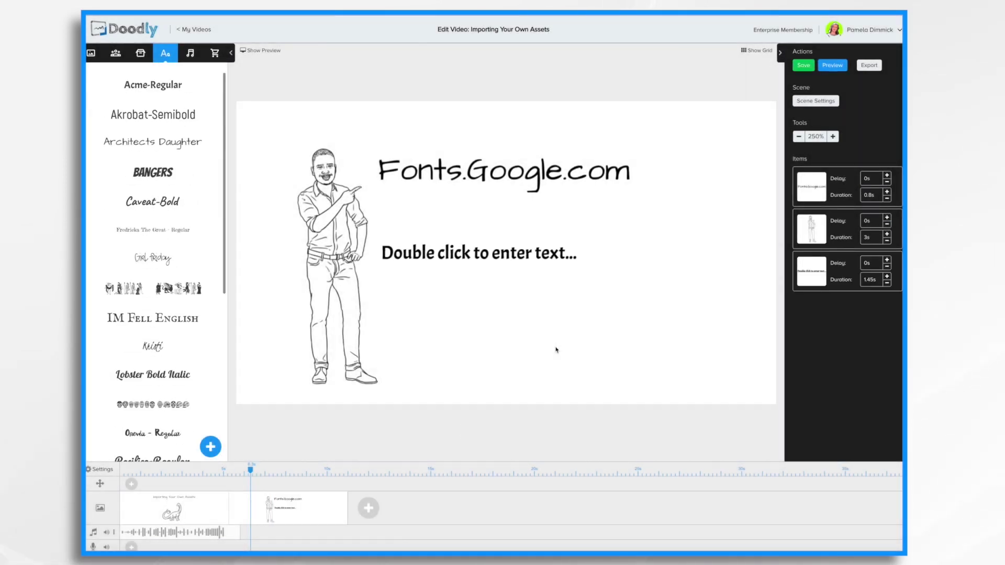
Step: Change the placeholder to 'Acme Font – This is an imported font I found on Fonts.Google.com' and nudge it up-right
double_click(463, 258)
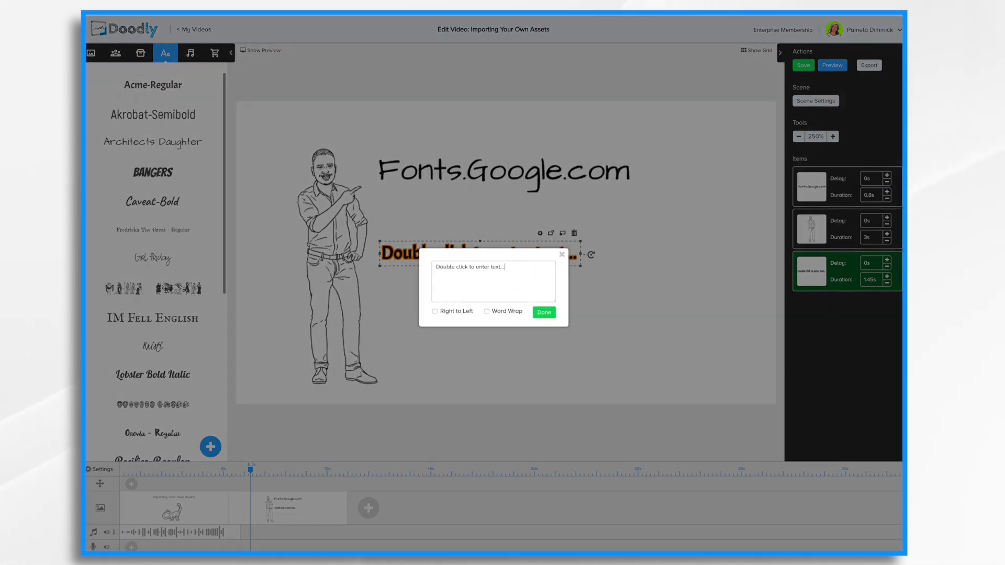
triple_click(505, 267)
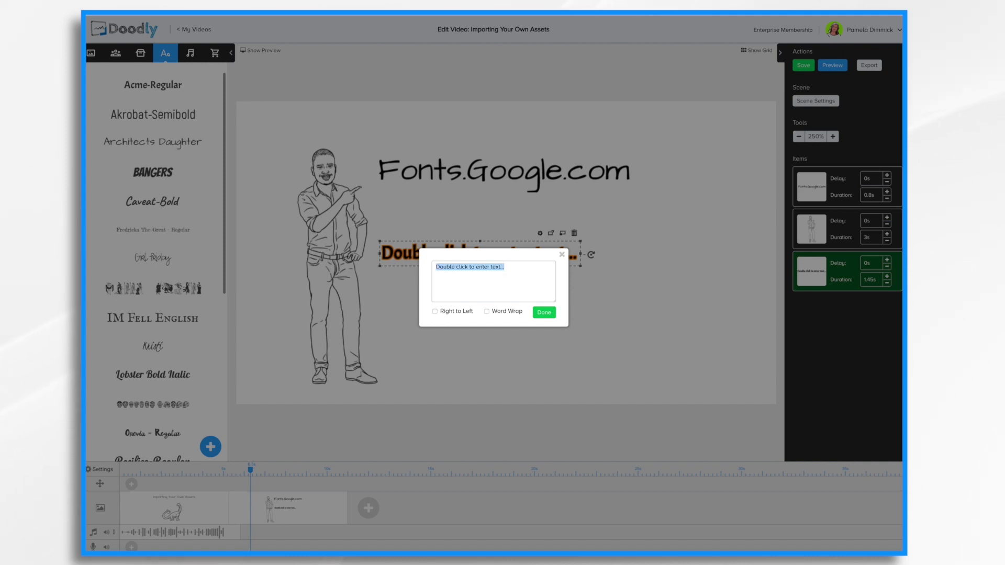
text(A)
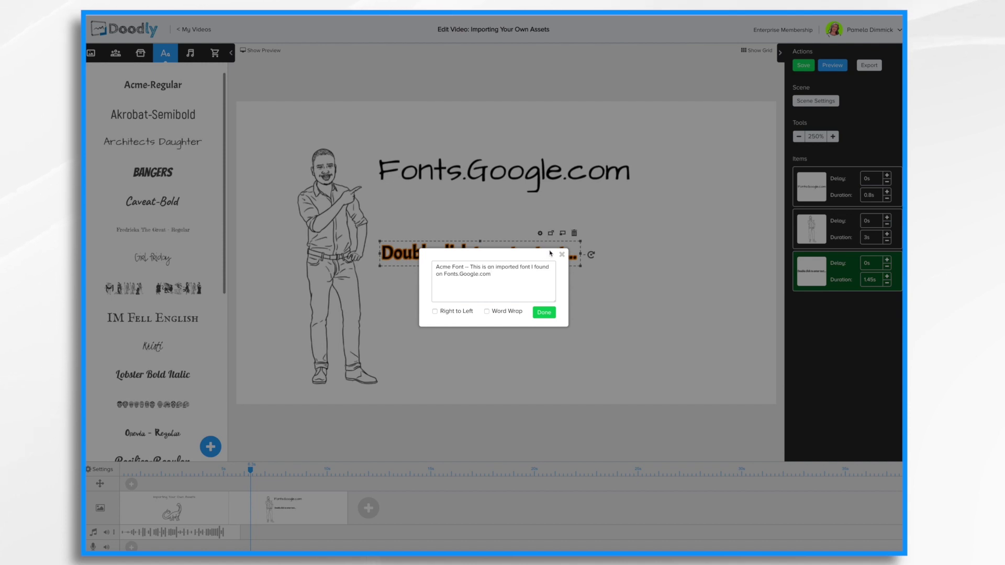
click(544, 313)
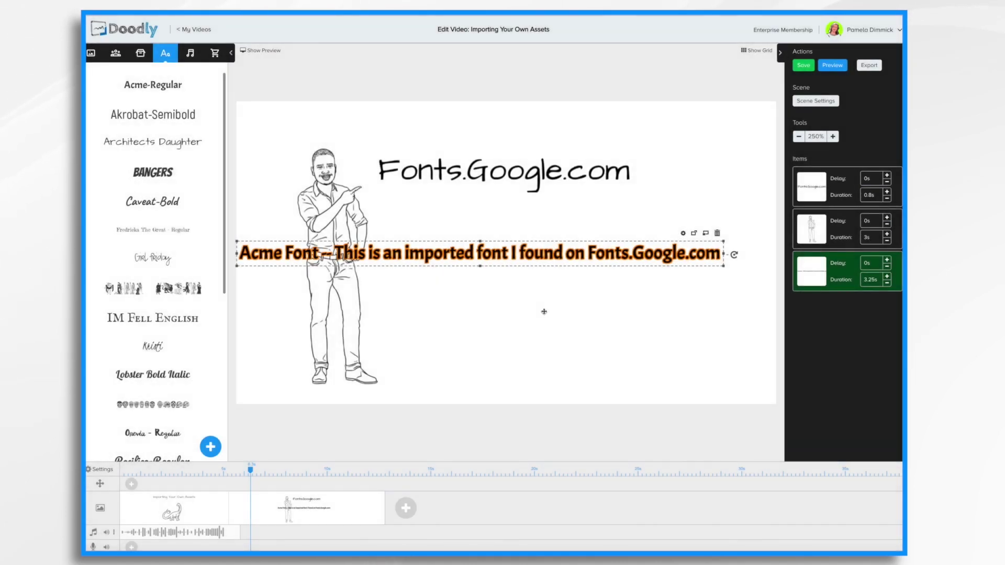
drag(516, 258, 552, 249)
double_click(551, 248)
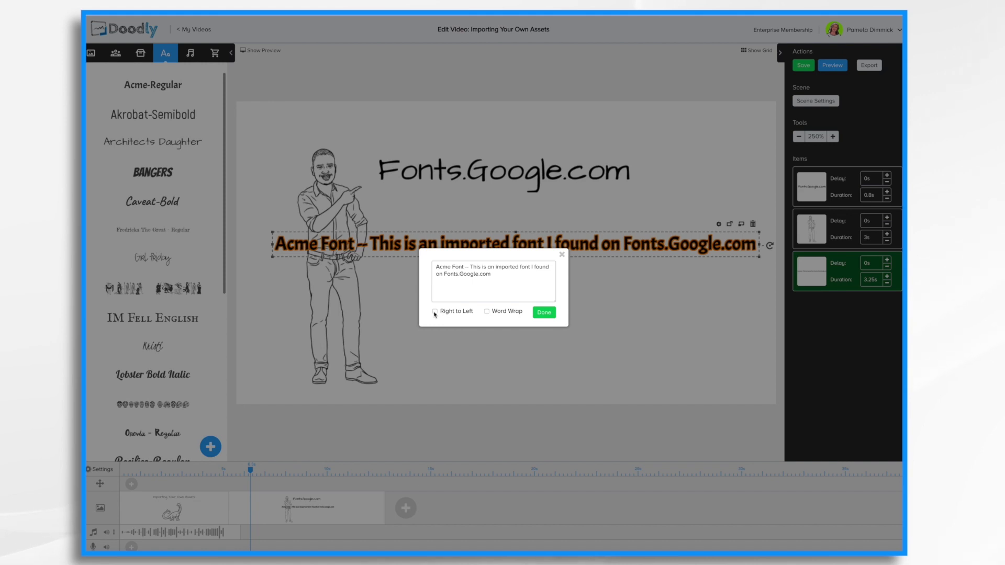
Step: Turn on word wrap for the Acme text and widen its box into two lines, shifted left
click(435, 312)
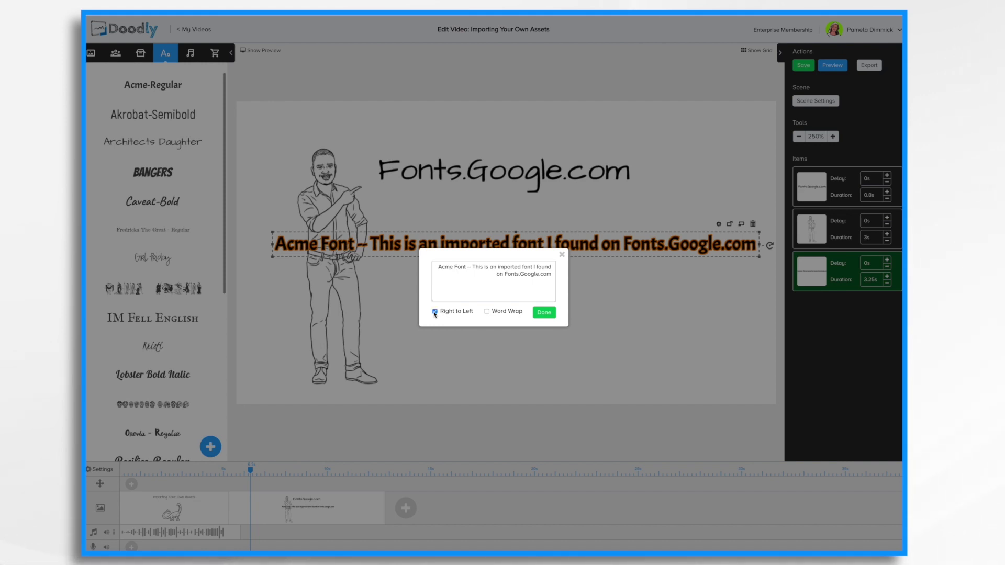
click(435, 312)
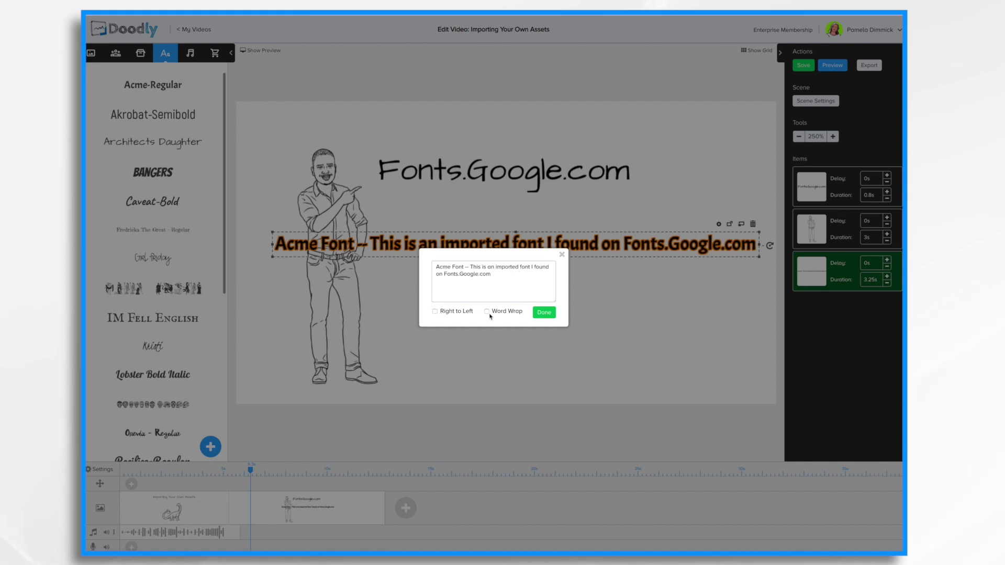
click(487, 312)
click(544, 311)
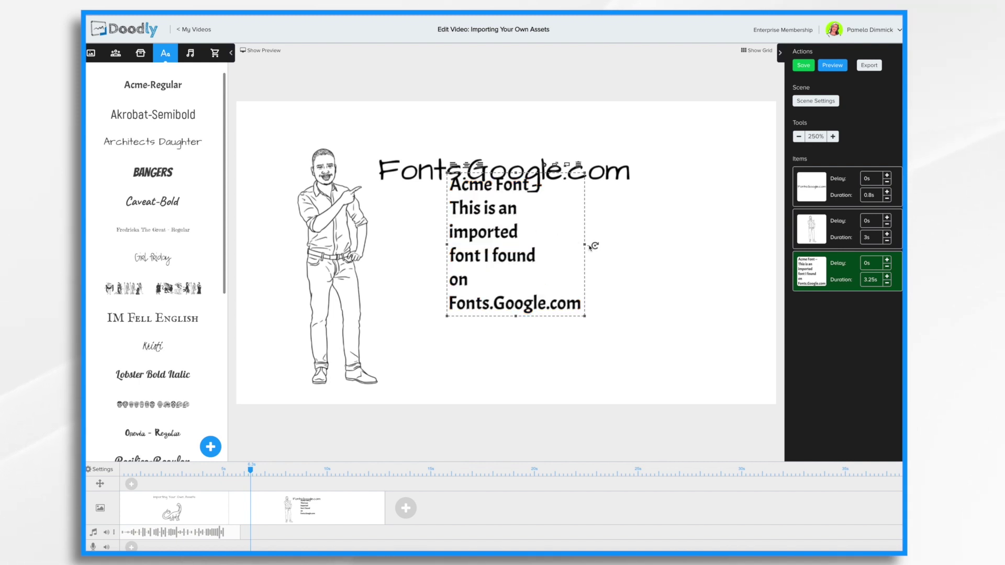
drag(585, 245, 709, 246)
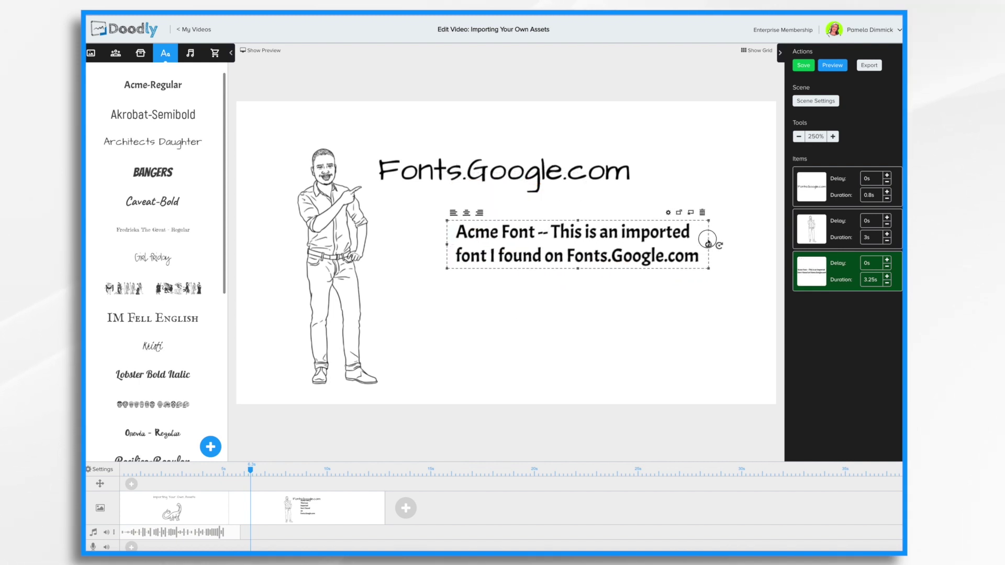
drag(480, 236, 445, 235)
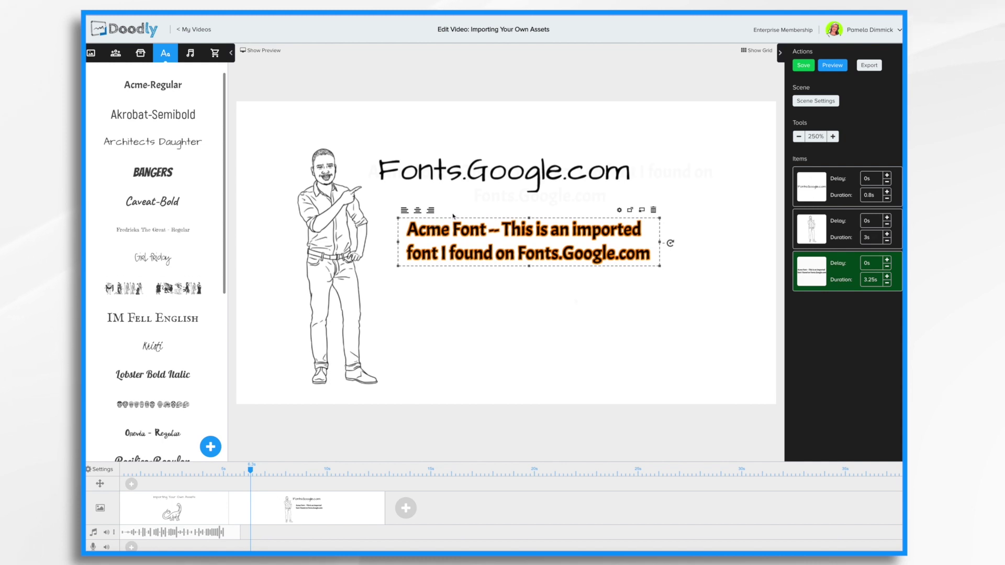